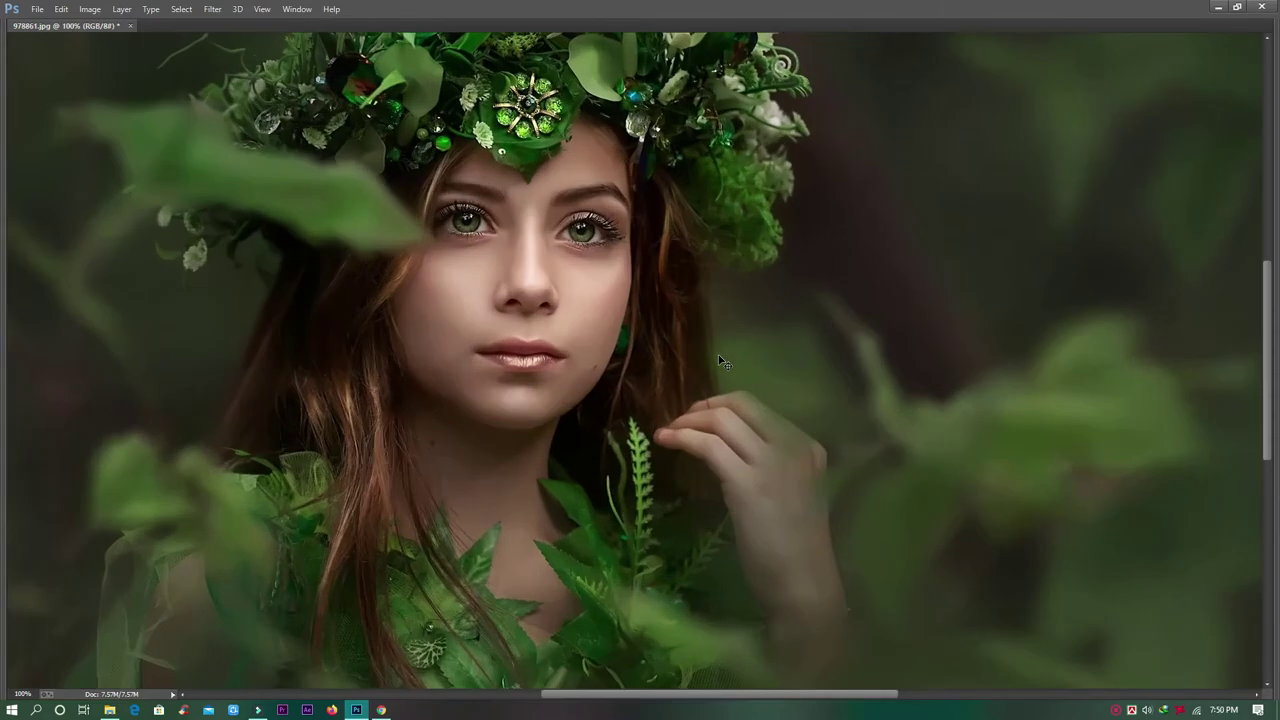
Fit the fairy portrait on screen, use the Photography workspace, and duplicate Background into Background copy
{"action": "key", "text": "ctrl+0"}
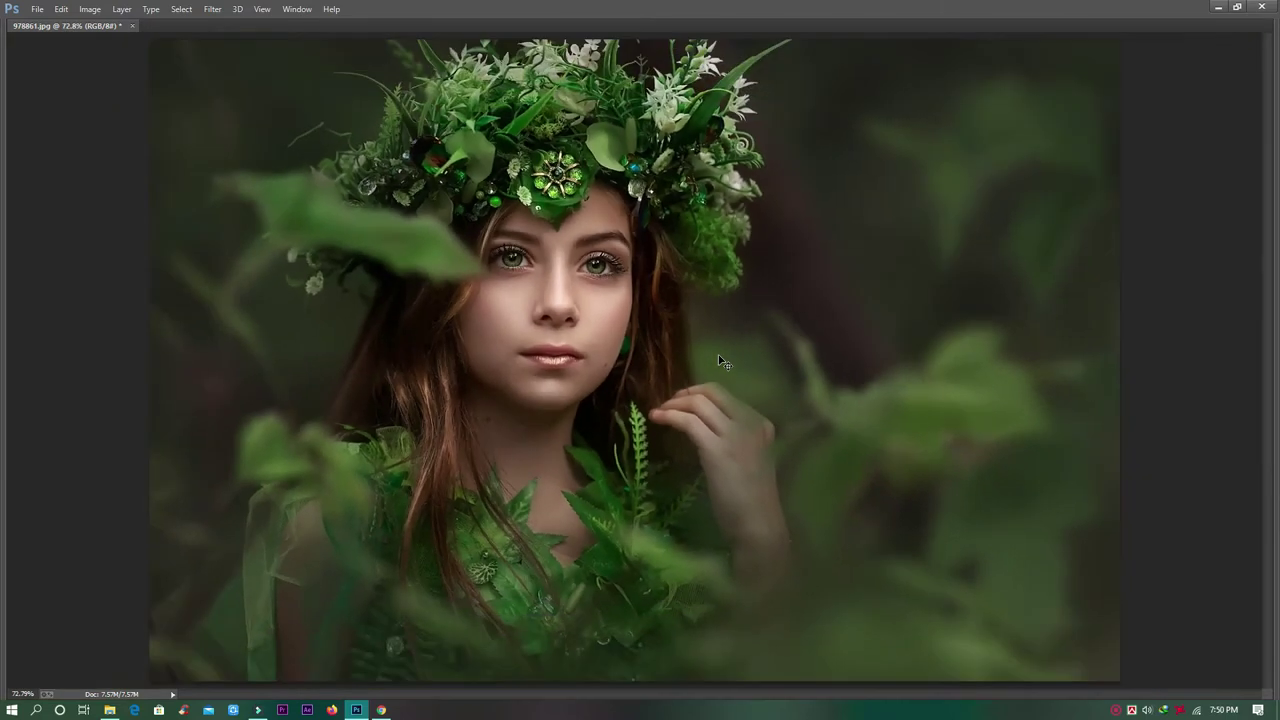
{"action": "key", "text": "Tab"}
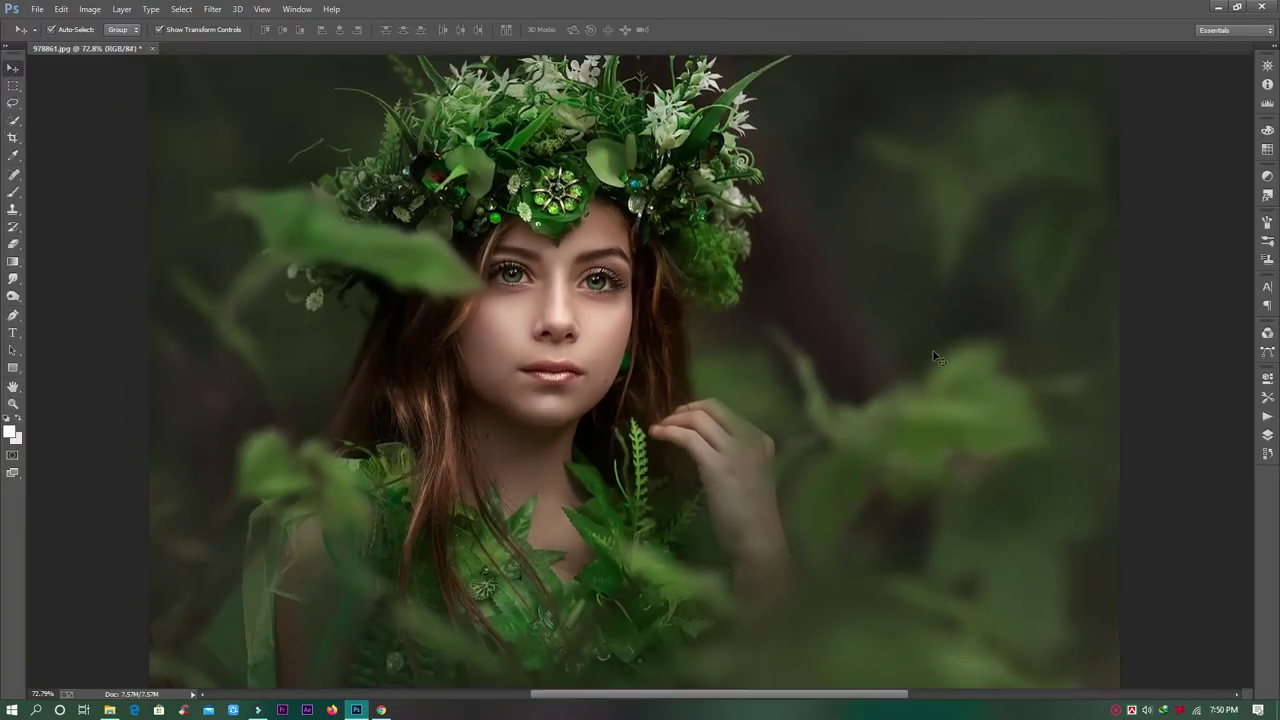
{"action": "left_click", "coordinate": [1234, 31]}
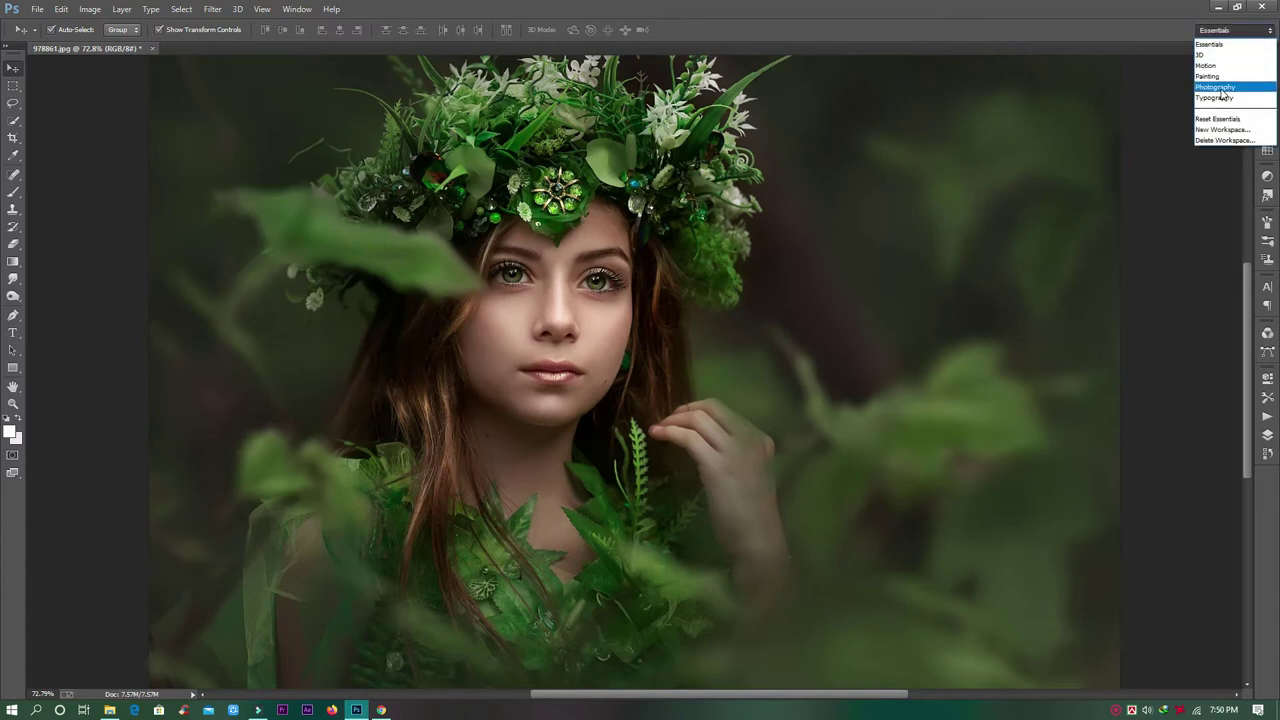
{"action": "left_click", "coordinate": [1218, 87]}
{"action": "left_click_drag", "start_coordinate": [1180, 290], "coordinate": [1238, 693]}
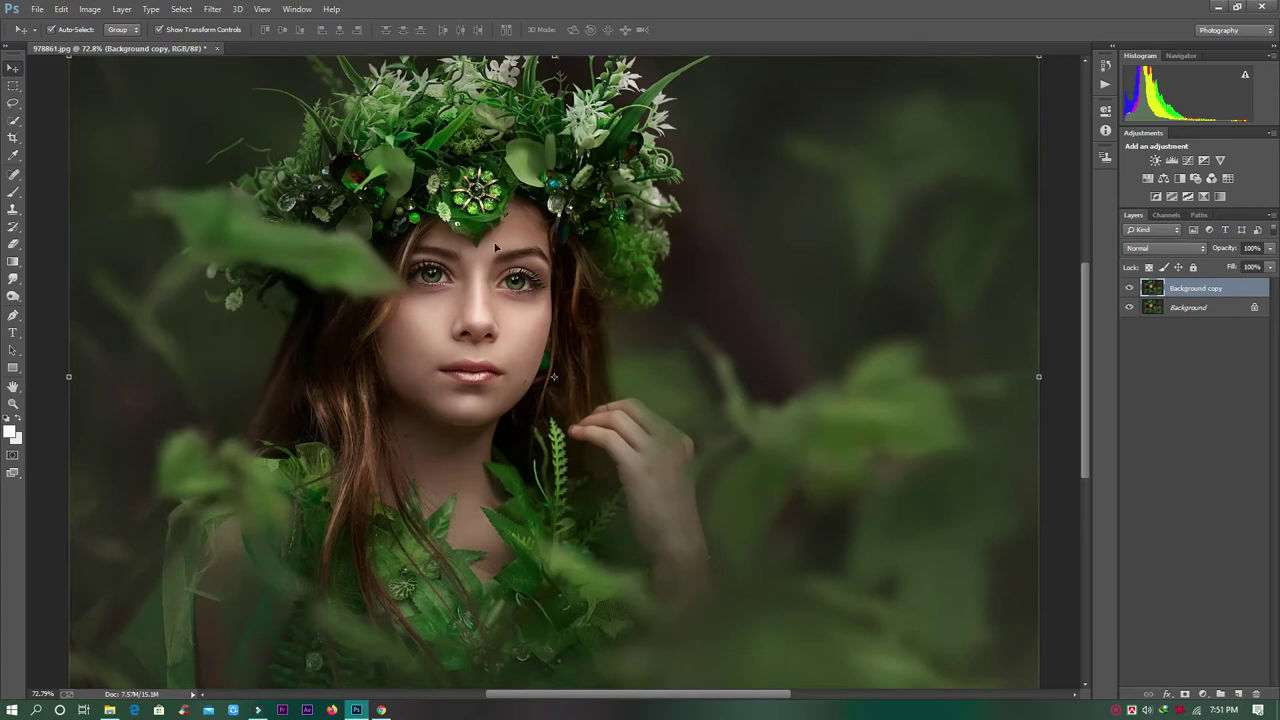
Zoom in, spot-heal the small dark blemish on the girl's neck, then refit the view
{"action": "left_click", "coordinate": [13, 173]}
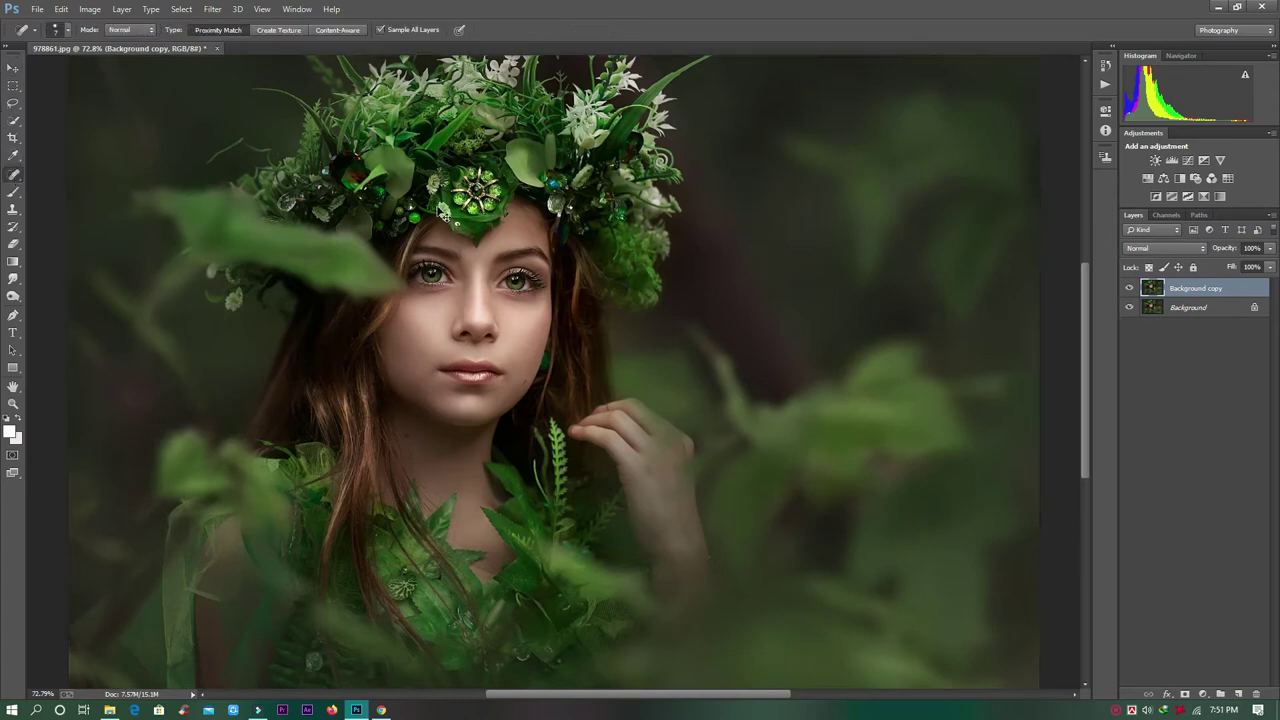
{"action": "key", "text": "ctrl+plus"}
{"action": "key", "text": "ctrl+plus"}
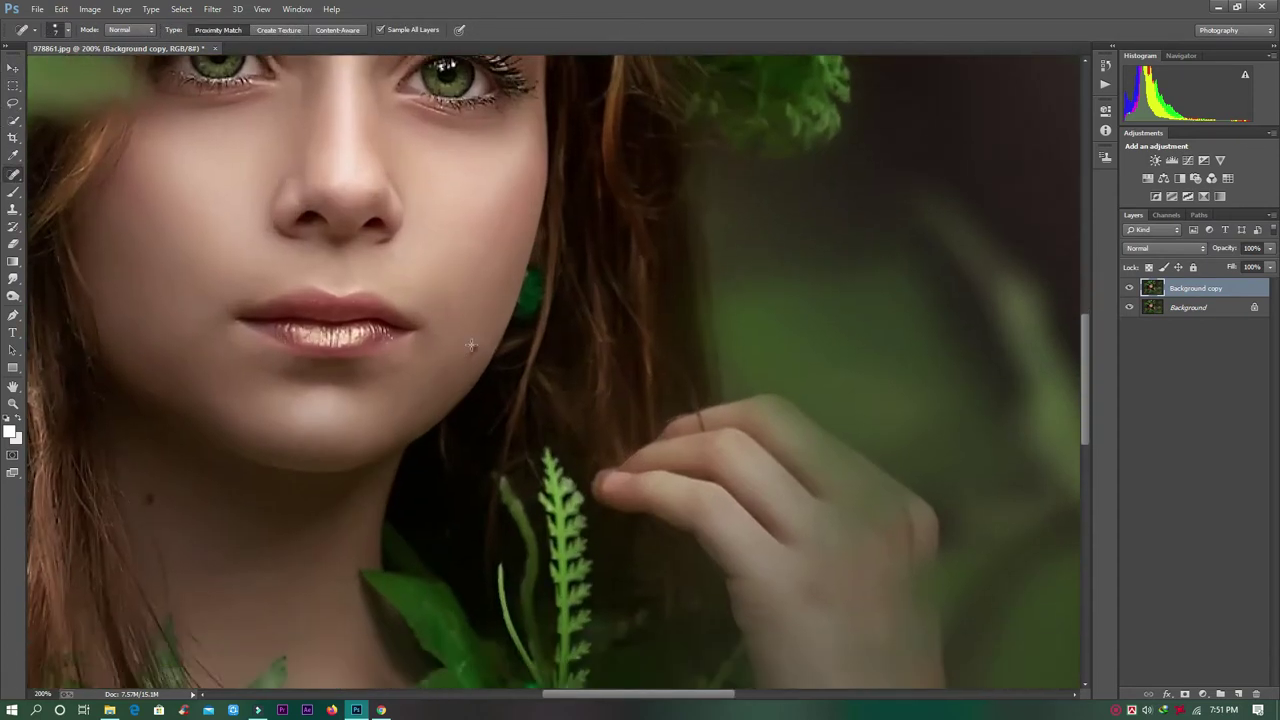
{"action": "scroll", "coordinate": [368, 410], "scroll_direction": "down", "scroll_amount": 2}
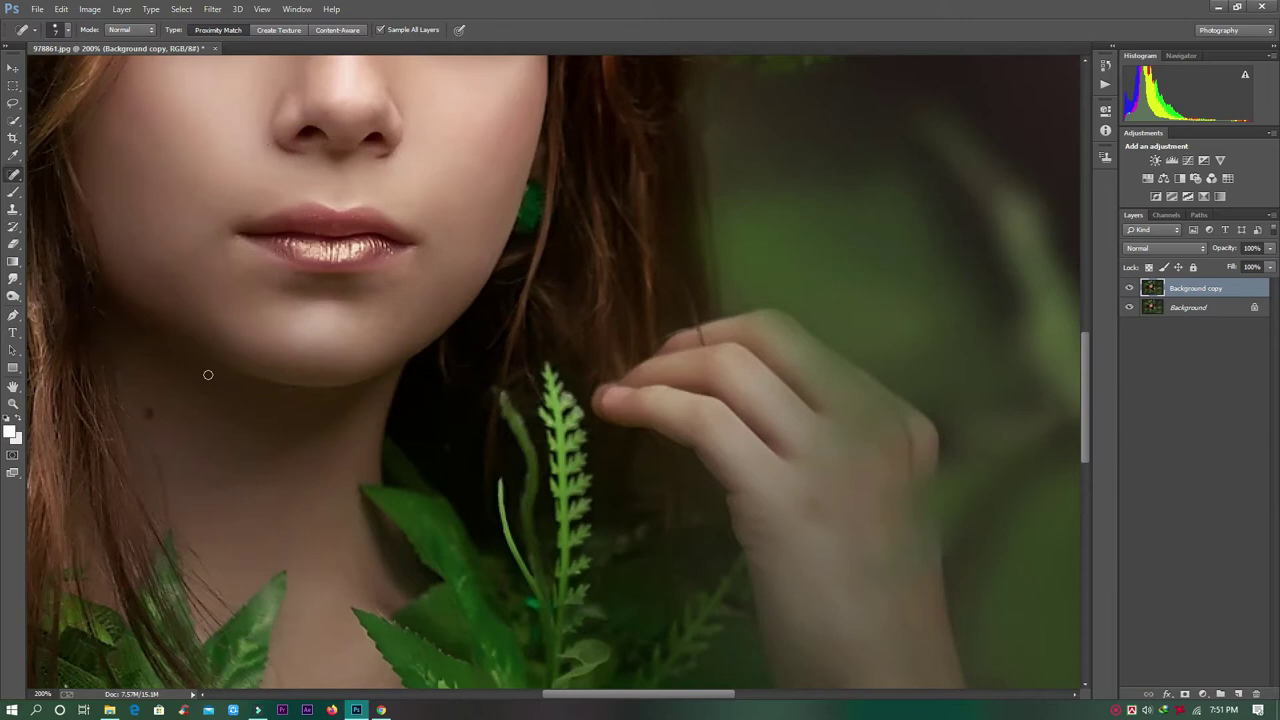
{"action": "left_click", "coordinate": [151, 412]}
{"action": "key", "text": "ctrl+0"}
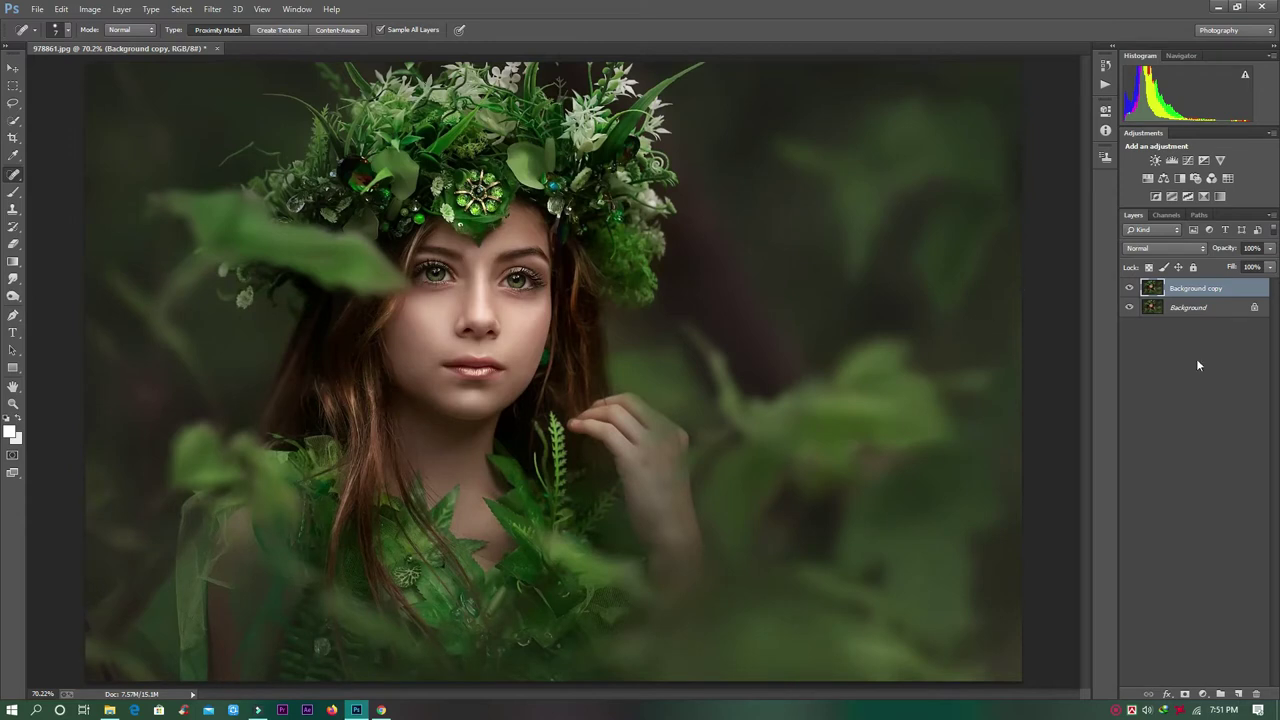
In the Camera Raw Filter, set Contrast to -18, lift Shadows and deepen Blacks
{"action": "left_click", "coordinate": [212, 10]}
{"action": "left_click", "coordinate": [279, 87]}
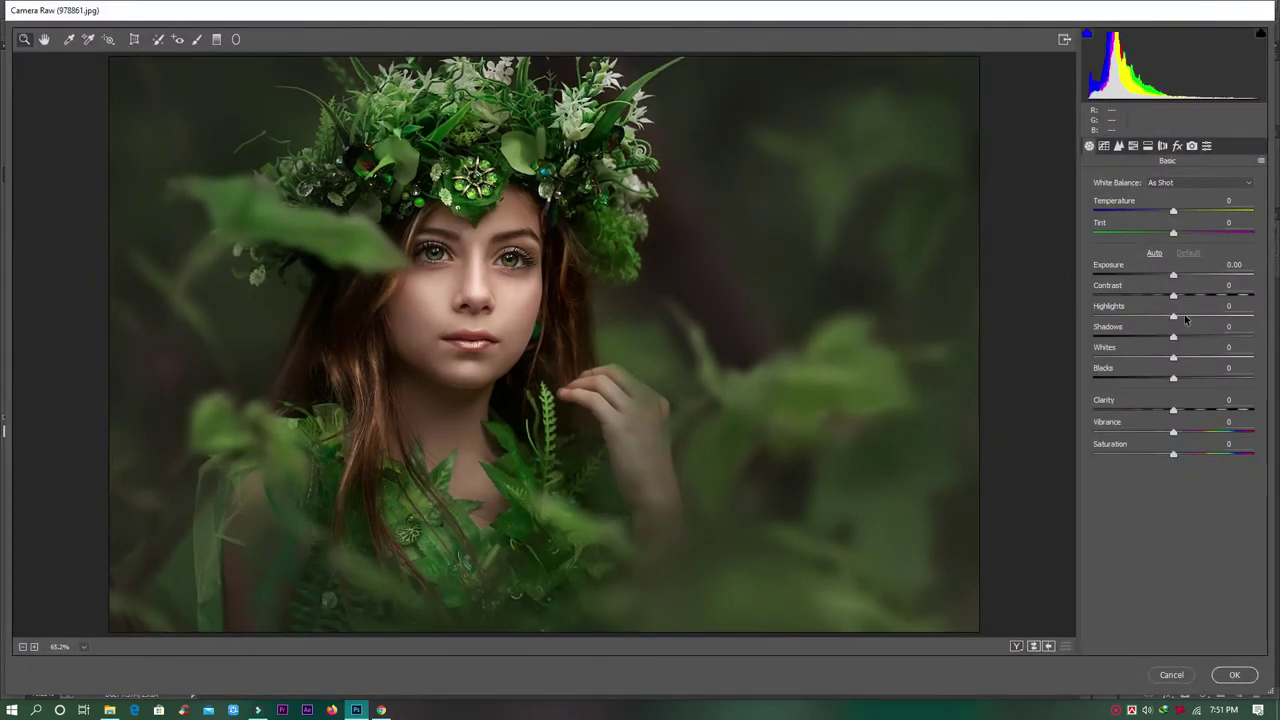
{"action": "left_click_drag", "start_coordinate": [1174, 296], "coordinate": [1160, 296]}
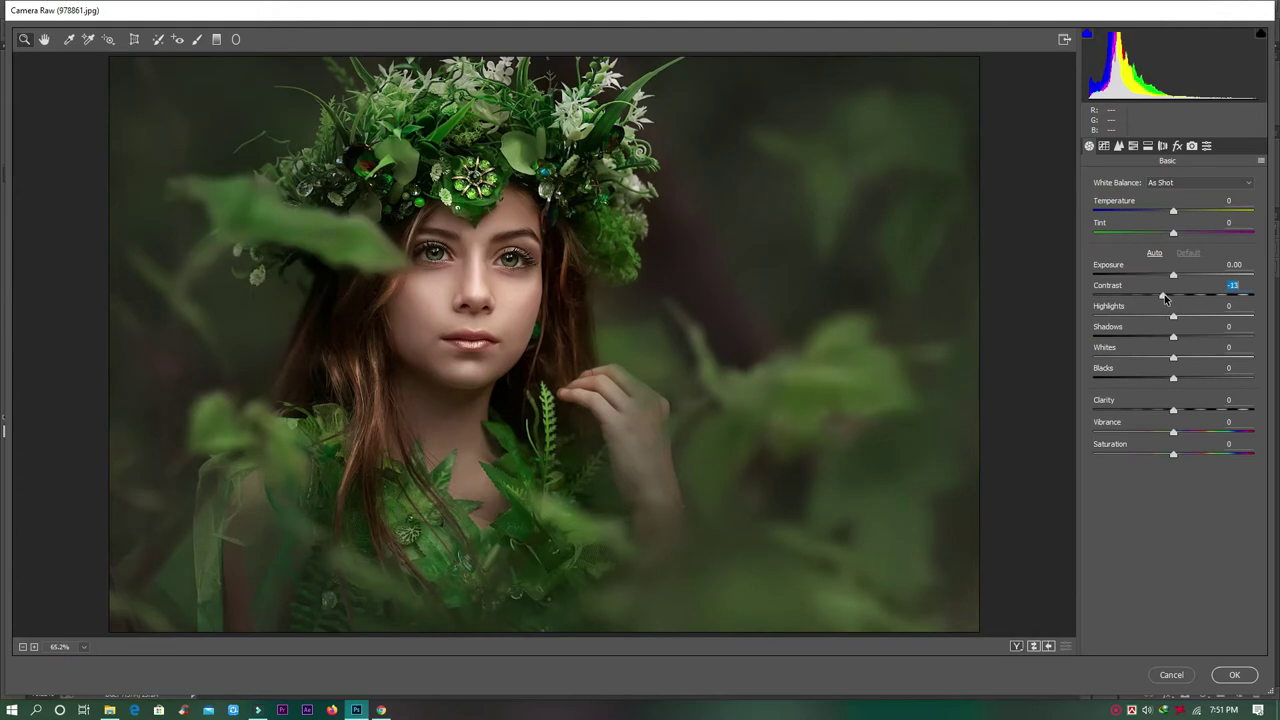
{"action": "mouse_move", "coordinate": [1176, 340]}
{"action": "left_mouse_down"}
{"action": "mouse_move", "coordinate": [1230, 342]}
{"action": "mouse_move", "coordinate": [1172, 316]}
{"action": "mouse_move", "coordinate": [1164, 358]}
{"action": "mouse_move", "coordinate": [1184, 318]}
{"action": "left_mouse_up"}
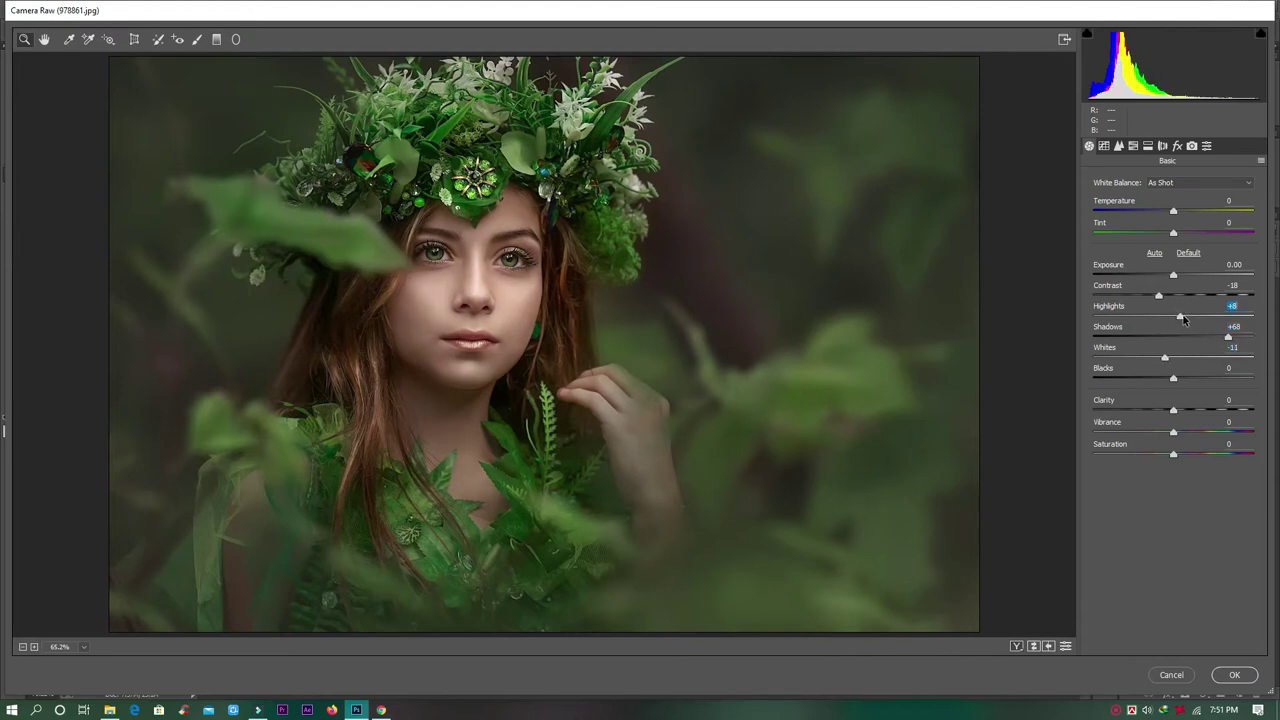
{"action": "mouse_move", "coordinate": [1174, 380]}
{"action": "left_mouse_down"}
{"action": "mouse_move", "coordinate": [1138, 380]}
{"action": "mouse_move", "coordinate": [1177, 412]}
{"action": "left_mouse_up"}
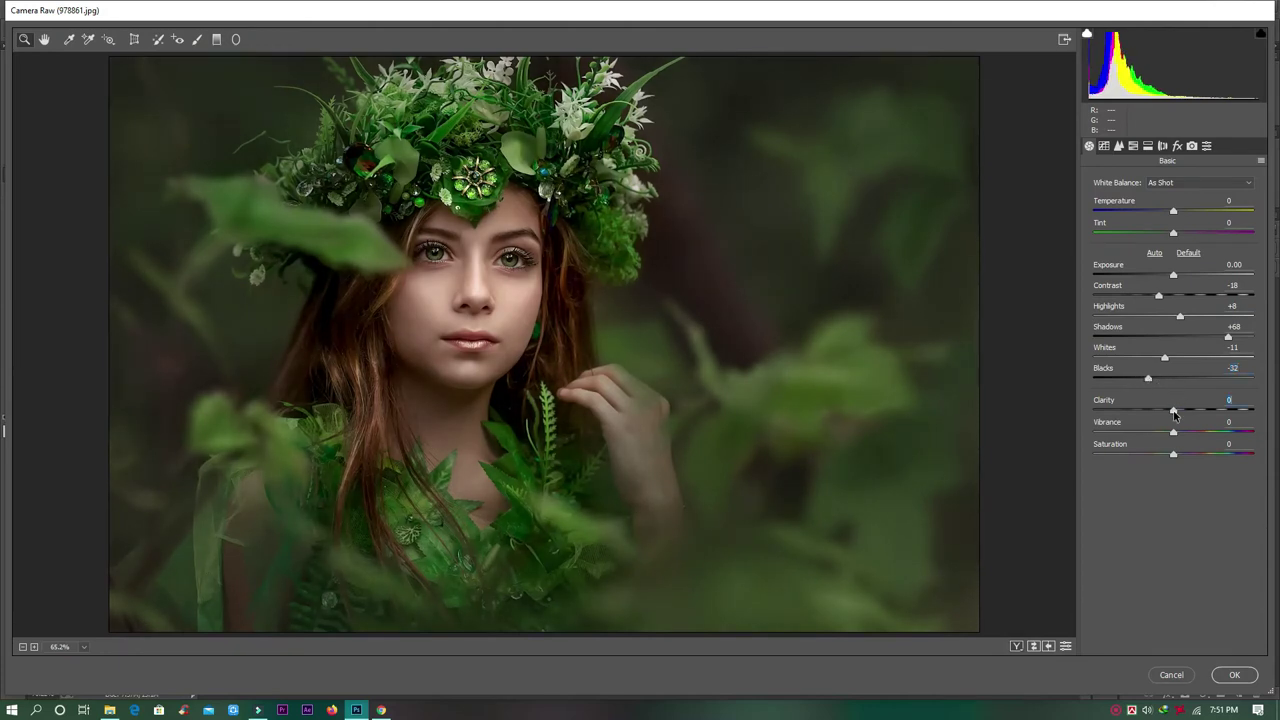
Set Whites to -8 and push Tint toward magenta to +16
{"action": "left_click", "coordinate": [1165, 357]}
{"action": "left_click_drag", "start_coordinate": [1180, 316], "coordinate": [1182, 316]}
{"action": "left_click_drag", "start_coordinate": [1175, 234], "coordinate": [1167, 213]}
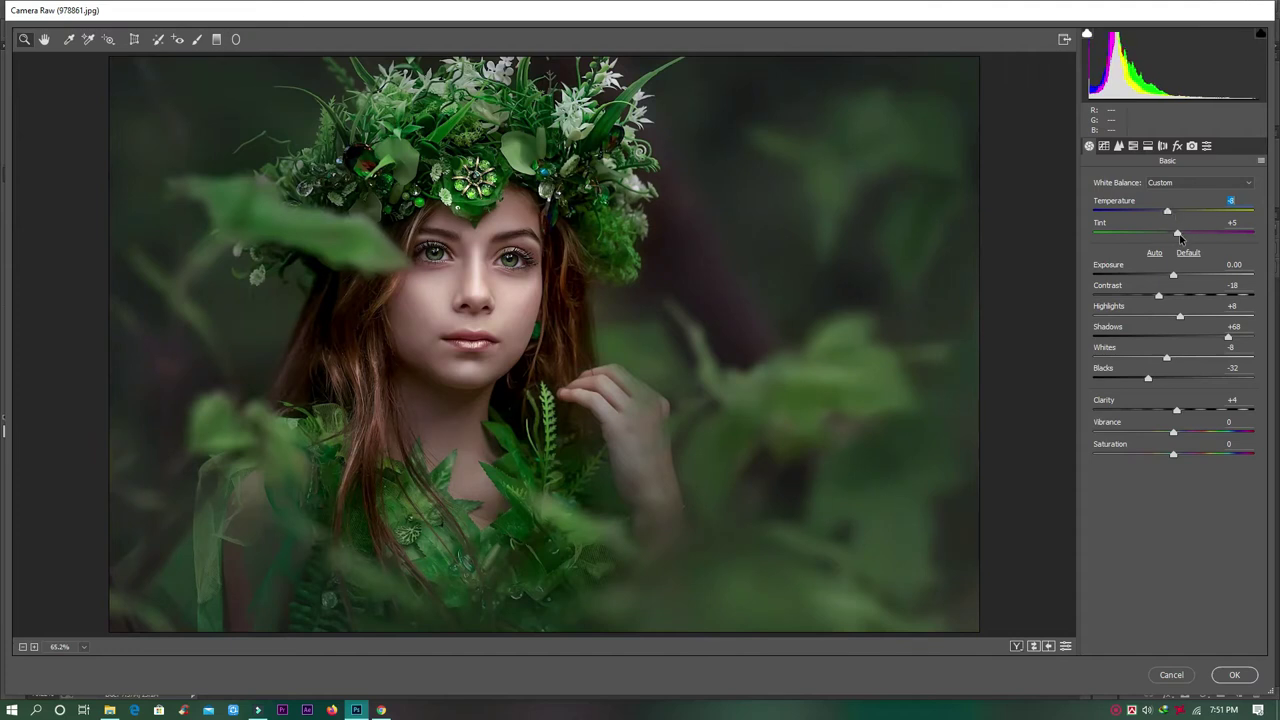
{"action": "mouse_move", "coordinate": [1181, 232]}
{"action": "left_mouse_down"}
{"action": "mouse_move", "coordinate": [1170, 211]}
{"action": "mouse_move", "coordinate": [1193, 237]}
{"action": "left_mouse_up"}
Set the parametric tone curve to Highlights +14, Darks +18 and Shadows -13
{"action": "left_click", "coordinate": [1104, 146]}
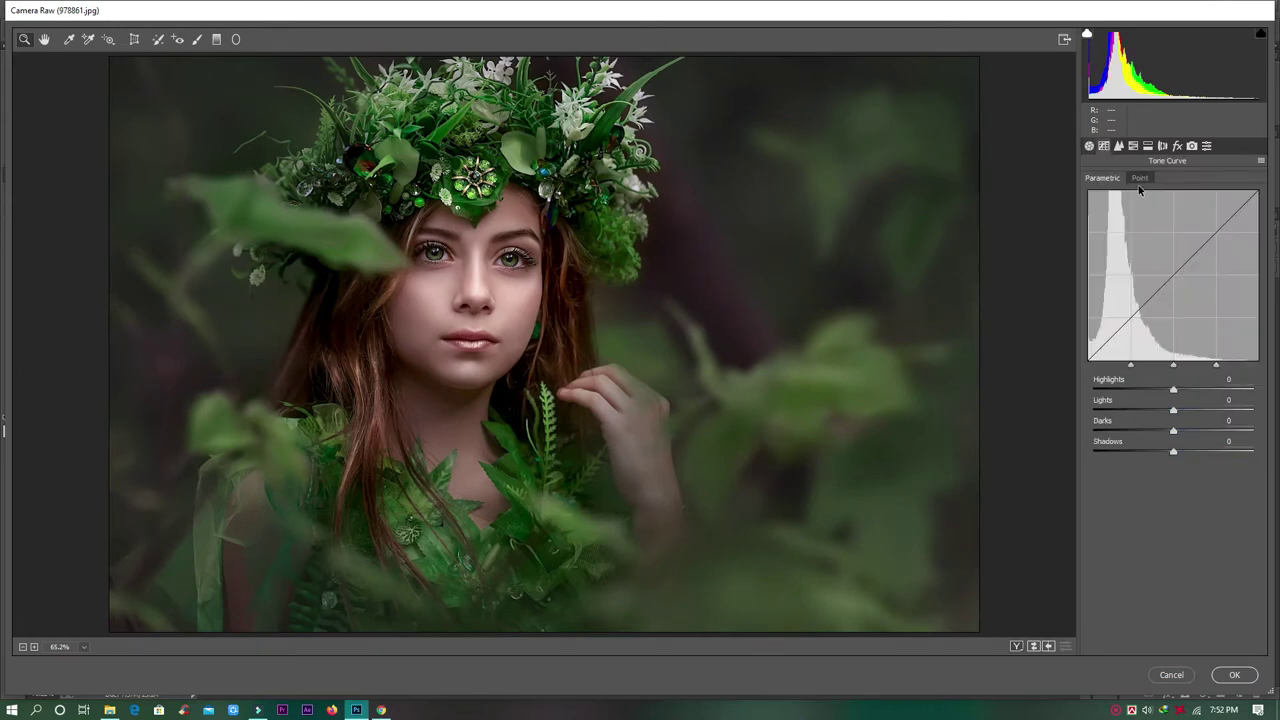
{"action": "left_click", "coordinate": [1140, 178]}
{"action": "left_click", "coordinate": [1103, 178]}
{"action": "mouse_move", "coordinate": [1173, 391]}
{"action": "left_mouse_down"}
{"action": "mouse_move", "coordinate": [1202, 391]}
{"action": "mouse_move", "coordinate": [1185, 391]}
{"action": "mouse_move", "coordinate": [1197, 432]}
{"action": "mouse_move", "coordinate": [1164, 449]}
{"action": "left_mouse_up"}
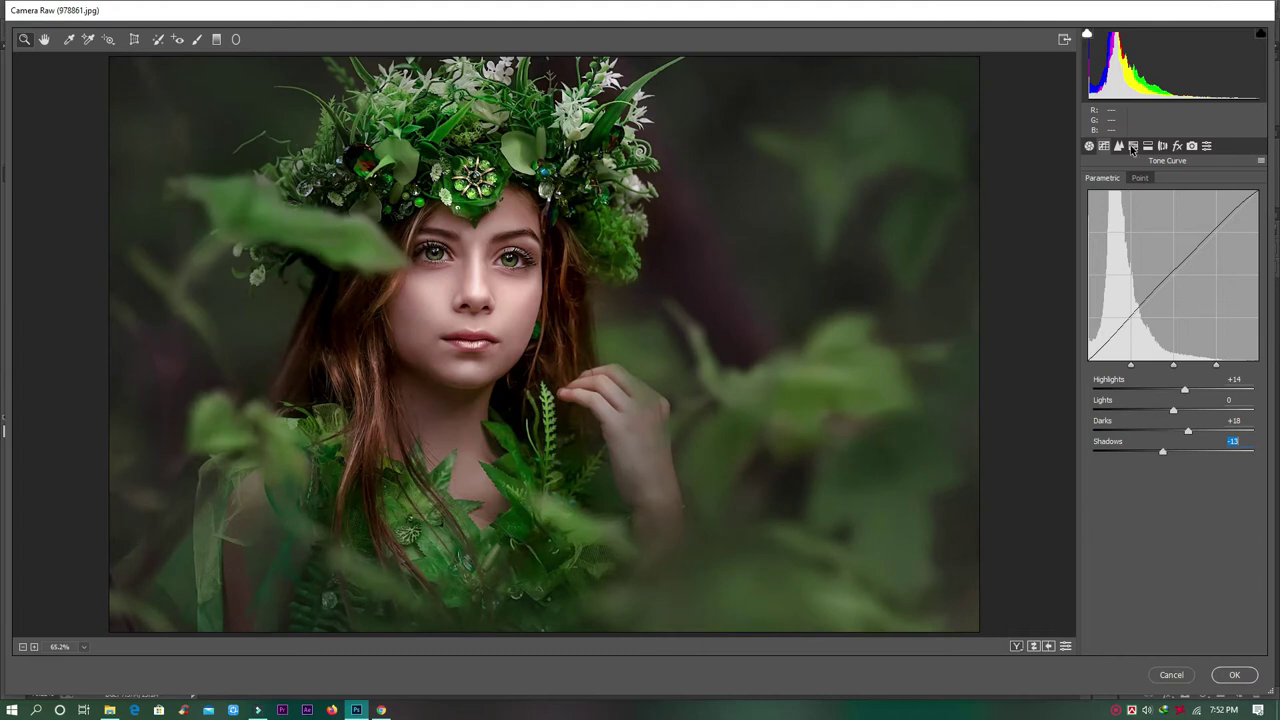
{"action": "left_click", "coordinate": [1133, 146]}
Shift HSL hues to Greens -100 and Aquas -21, and darken Greens luminance to -24
{"action": "left_click", "coordinate": [1096, 198]}
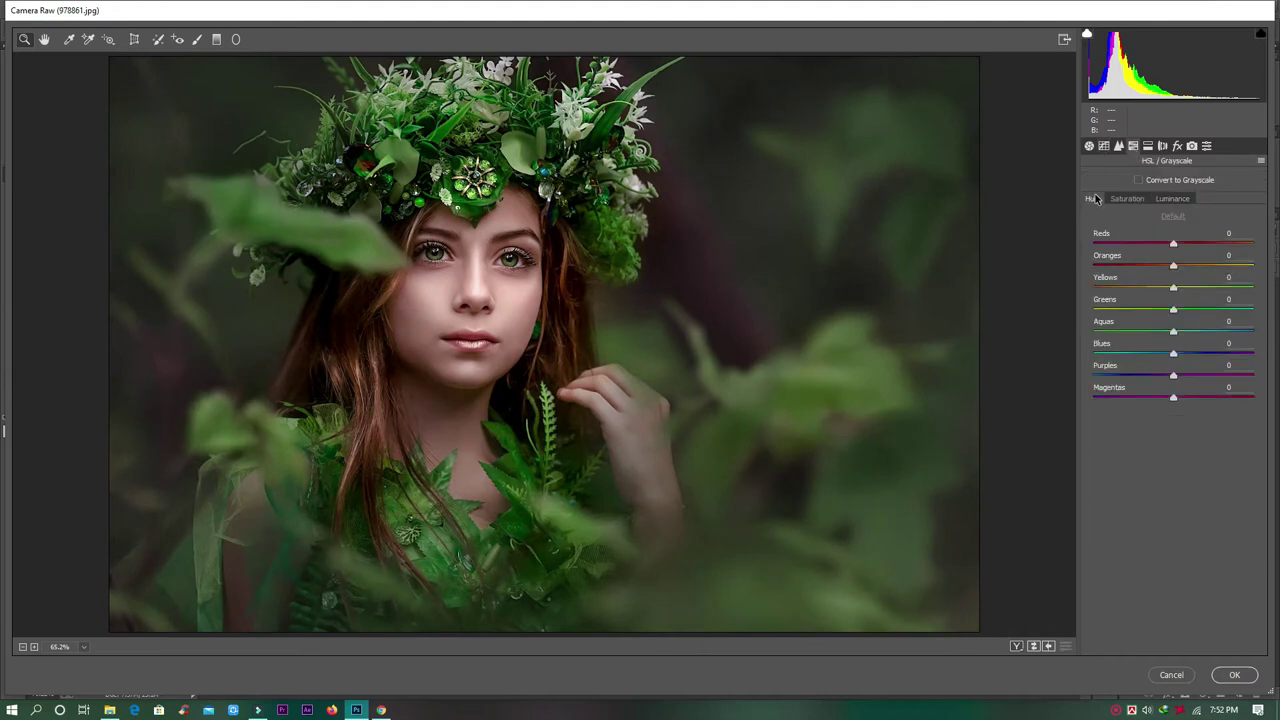
{"action": "left_click_drag", "start_coordinate": [1173, 309], "coordinate": [1075, 316]}
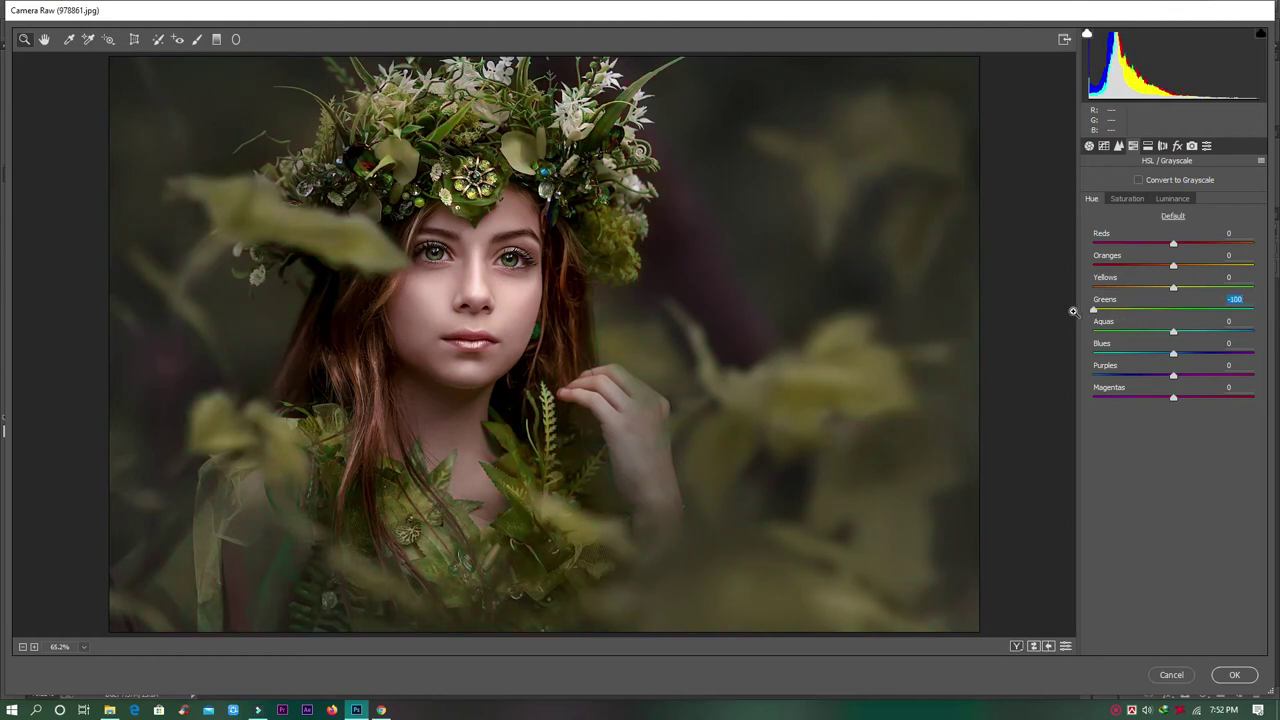
{"action": "mouse_move", "coordinate": [1173, 331]}
{"action": "left_mouse_down"}
{"action": "mouse_move", "coordinate": [1157, 333]}
{"action": "mouse_move", "coordinate": [1208, 312]}
{"action": "mouse_move", "coordinate": [1260, 314]}
{"action": "left_mouse_up"}
{"action": "left_click", "coordinate": [1127, 198]}
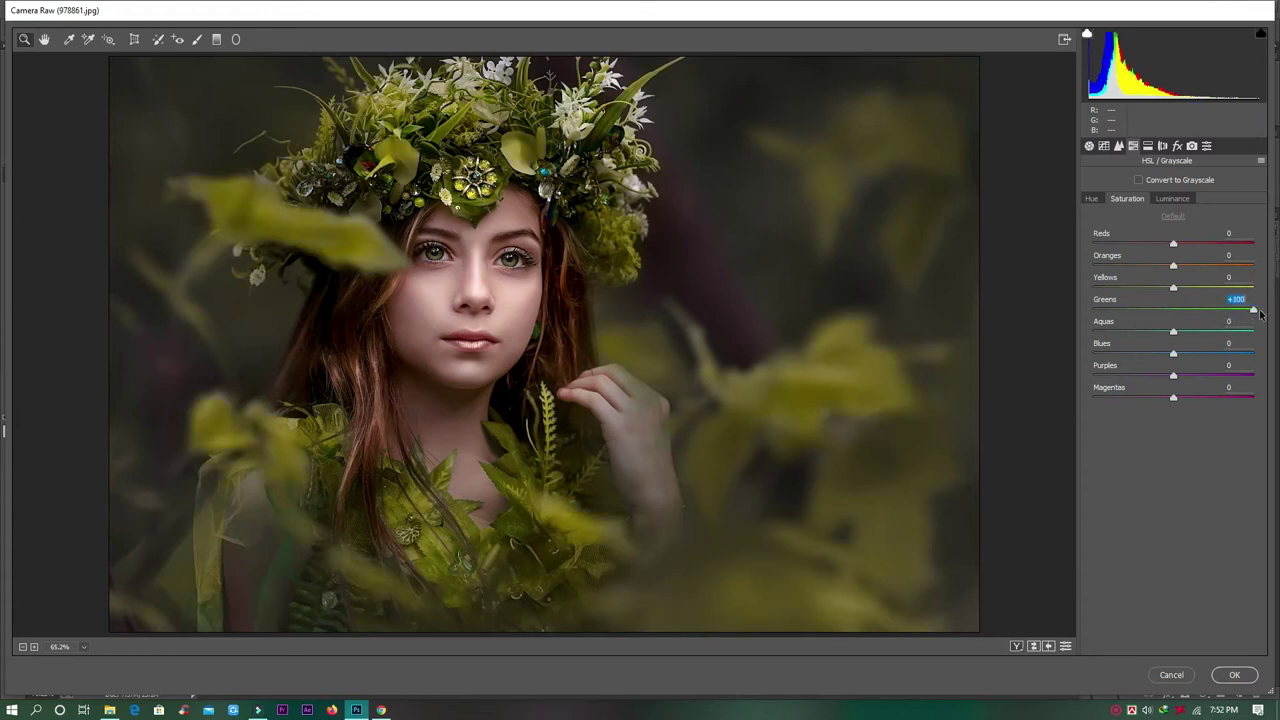
{"action": "left_click", "coordinate": [1172, 198]}
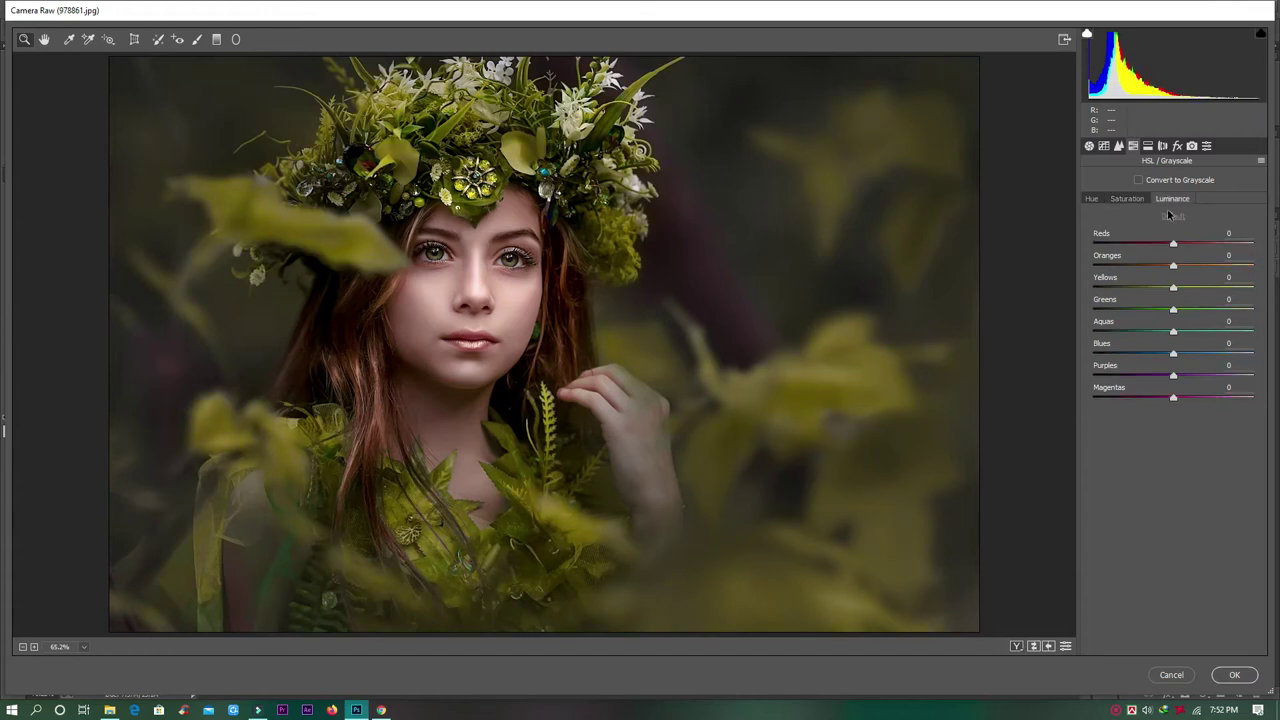
{"action": "mouse_move", "coordinate": [1165, 313]}
{"action": "left_mouse_down"}
{"action": "mouse_move", "coordinate": [1137, 314]}
{"action": "mouse_move", "coordinate": [1155, 316]}
{"action": "left_mouse_up"}
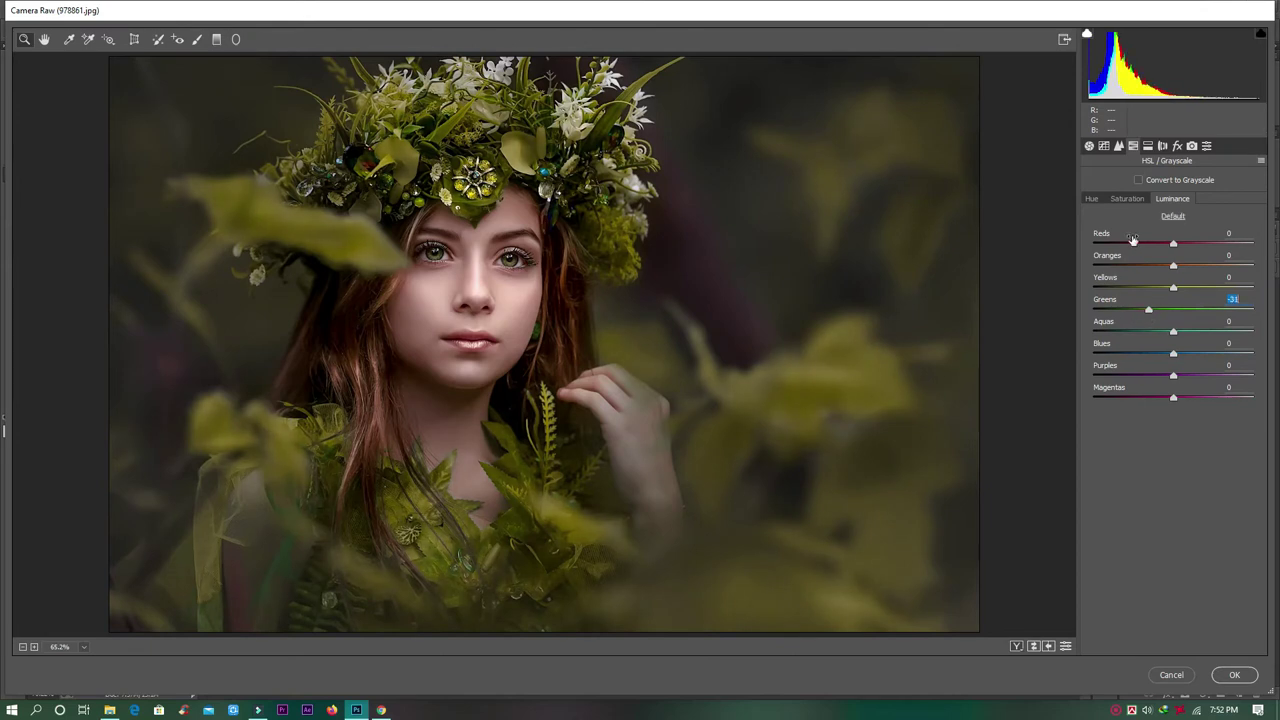
Darken Greens luminance to about -48, set Greens saturation +19, and lower Oranges saturation
{"action": "left_click", "coordinate": [1131, 202]}
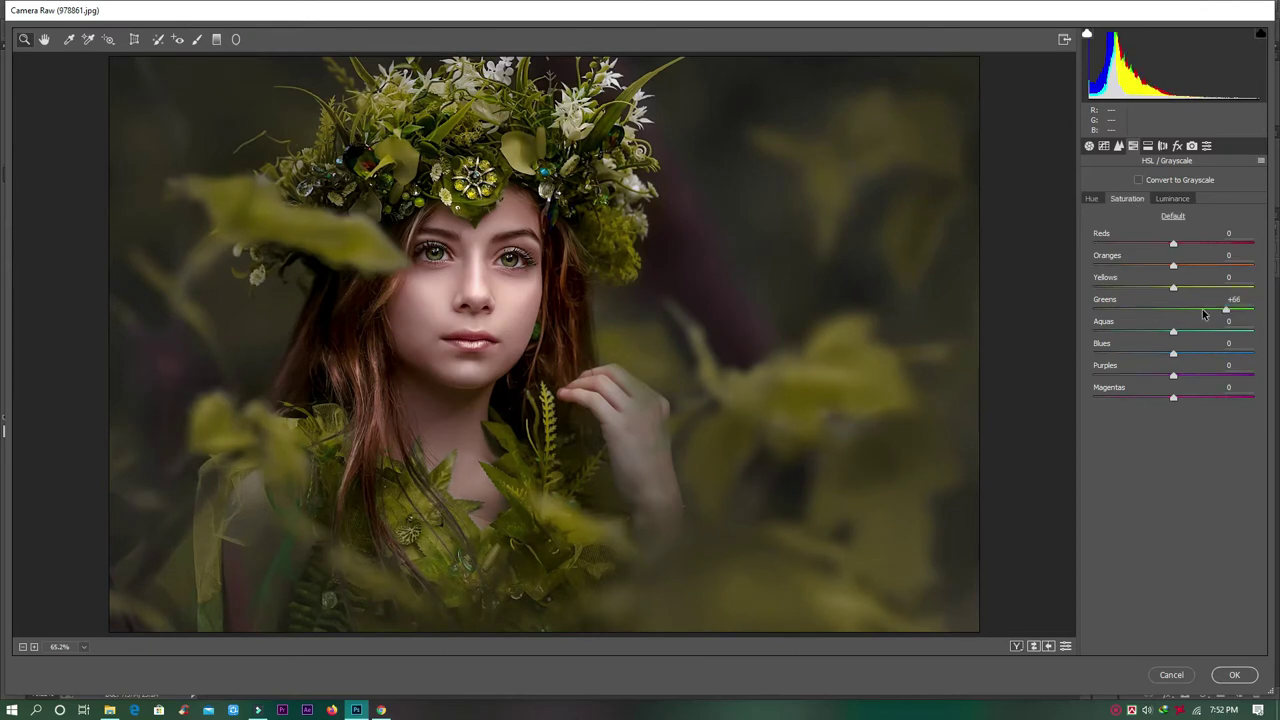
{"action": "left_click", "coordinate": [1174, 200]}
{"action": "mouse_move", "coordinate": [1150, 310]}
{"action": "left_mouse_down"}
{"action": "mouse_move", "coordinate": [1098, 311]}
{"action": "mouse_move", "coordinate": [1123, 310]}
{"action": "left_mouse_up"}
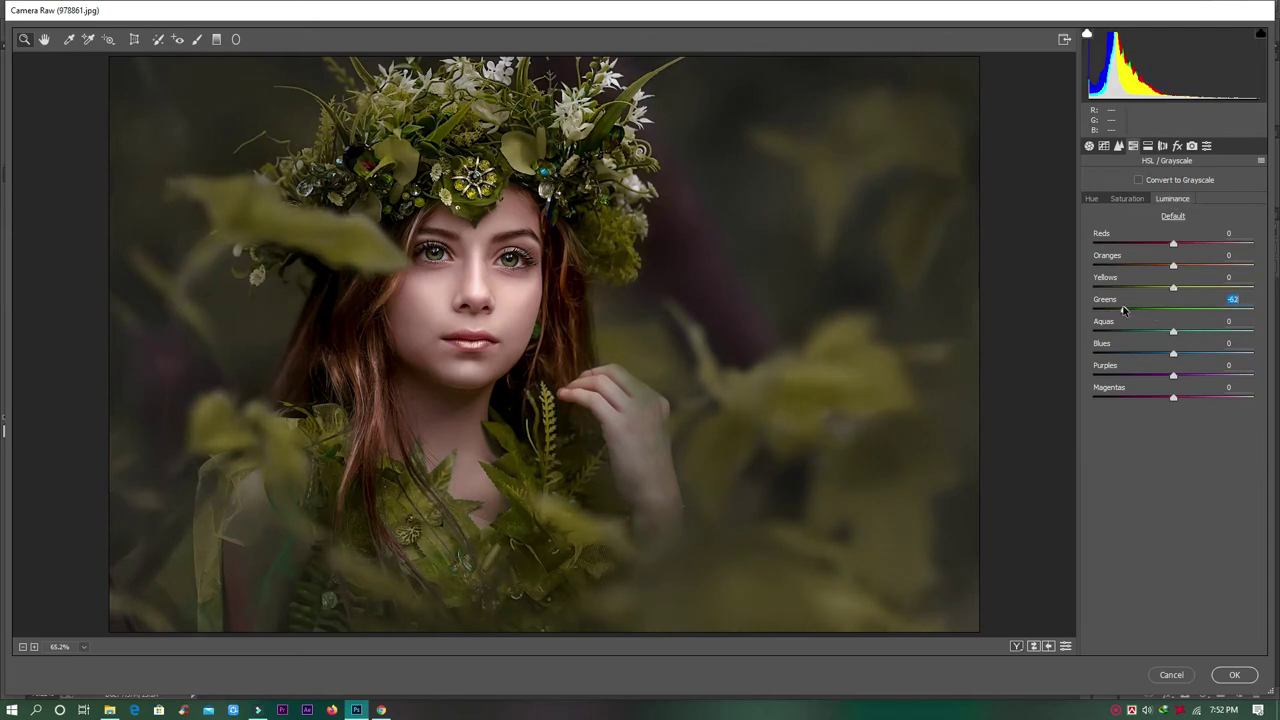
{"action": "left_click", "coordinate": [1127, 198]}
{"action": "left_click_drag", "start_coordinate": [1202, 313], "coordinate": [1144, 290]}
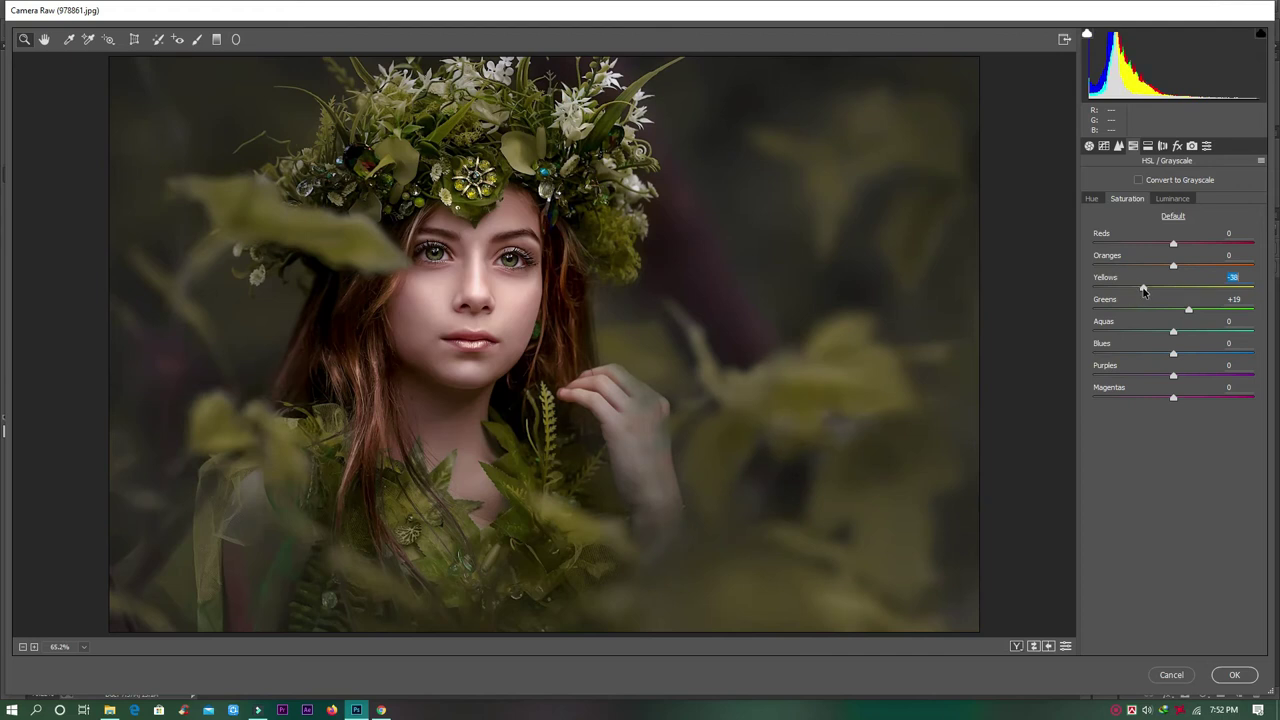
{"action": "left_click_drag", "start_coordinate": [1166, 267], "coordinate": [1164, 267]}
Split-tone shadows to hue 336, saturation 9, and highlights to hue 203, saturation 19
{"action": "left_click", "coordinate": [1150, 146]}
{"action": "left_click", "coordinate": [1243, 302]}
{"action": "left_click_drag", "start_coordinate": [1103, 328], "coordinate": [1104, 326]}
{"action": "left_click", "coordinate": [1201, 200]}
{"action": "left_click_drag", "start_coordinate": [1101, 224], "coordinate": [1118, 223]}
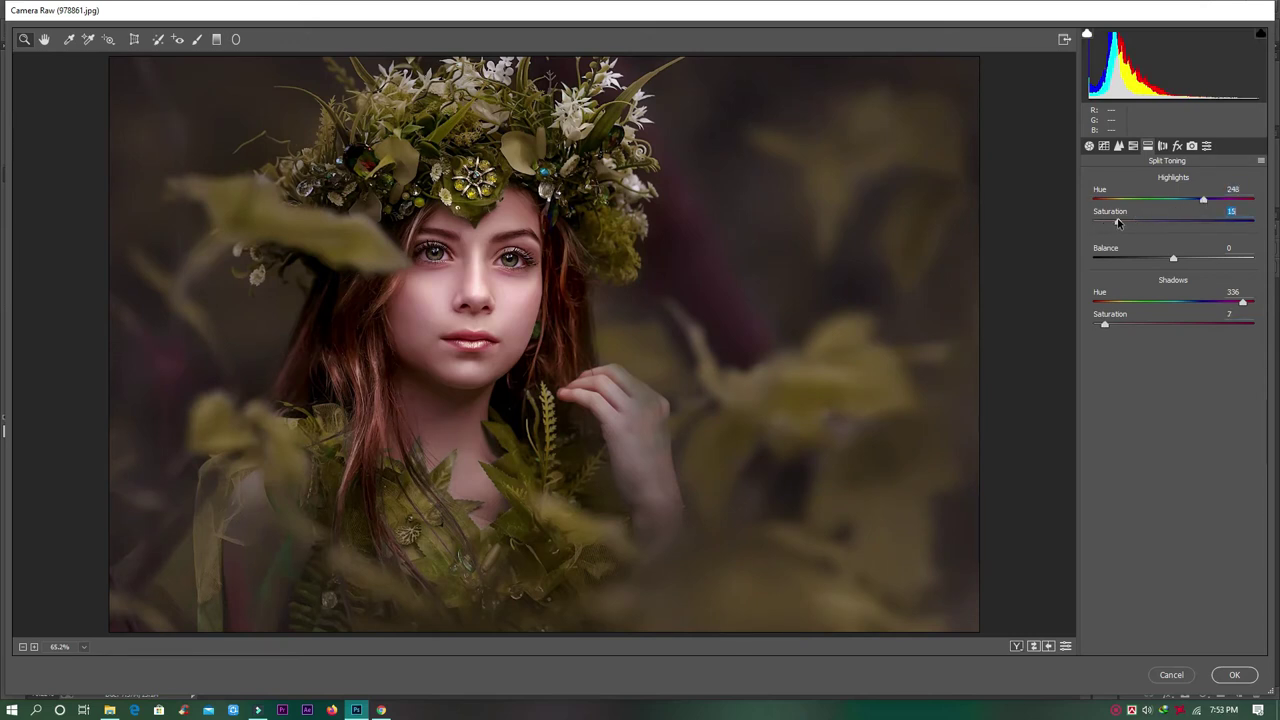
{"action": "left_click_drag", "start_coordinate": [1203, 201], "coordinate": [1184, 203]}
{"action": "left_click_drag", "start_coordinate": [1106, 324], "coordinate": [1112, 325]}
{"action": "left_click_drag", "start_coordinate": [1116, 221], "coordinate": [1183, 201]}
Lower Yellows saturation to -56, Greens luminance to -75, and highlight split-tone saturation to 15
{"action": "left_click", "coordinate": [1134, 146]}
{"action": "left_click_drag", "start_coordinate": [1142, 287], "coordinate": [1134, 287]}
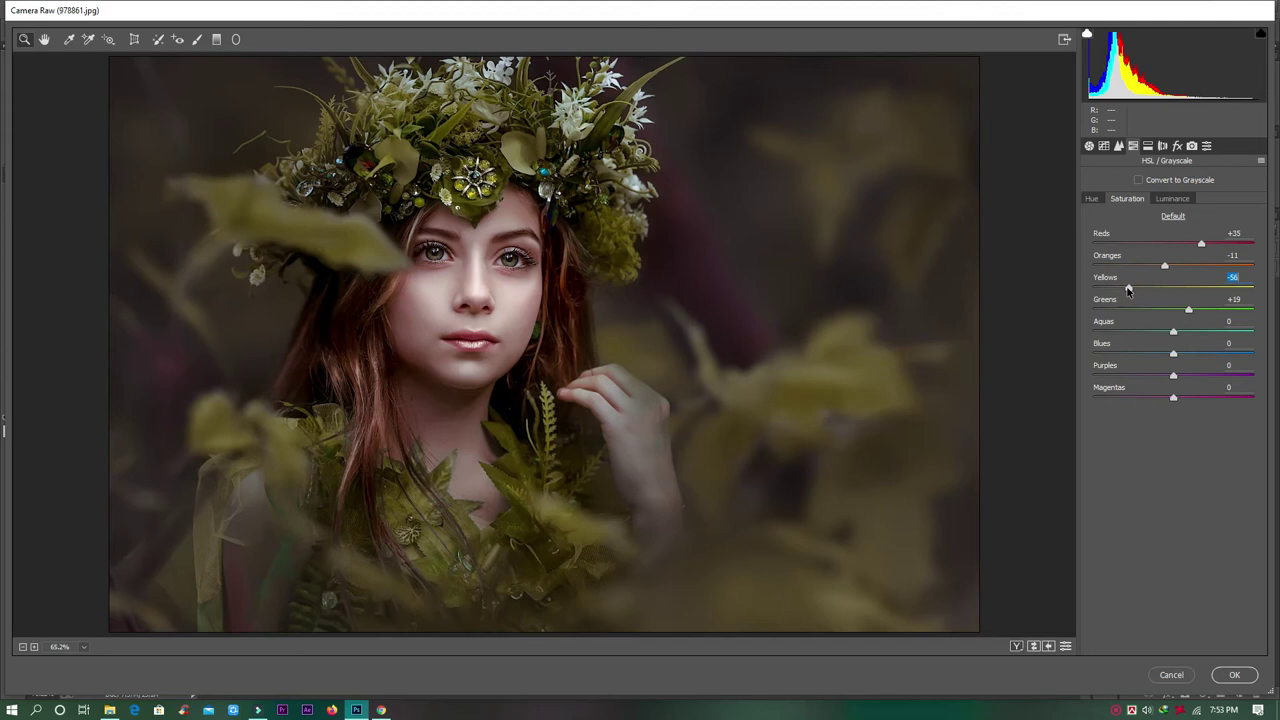
{"action": "left_click", "coordinate": [1186, 309]}
{"action": "left_click", "coordinate": [1177, 199]}
{"action": "left_click_drag", "start_coordinate": [1125, 309], "coordinate": [1114, 310]}
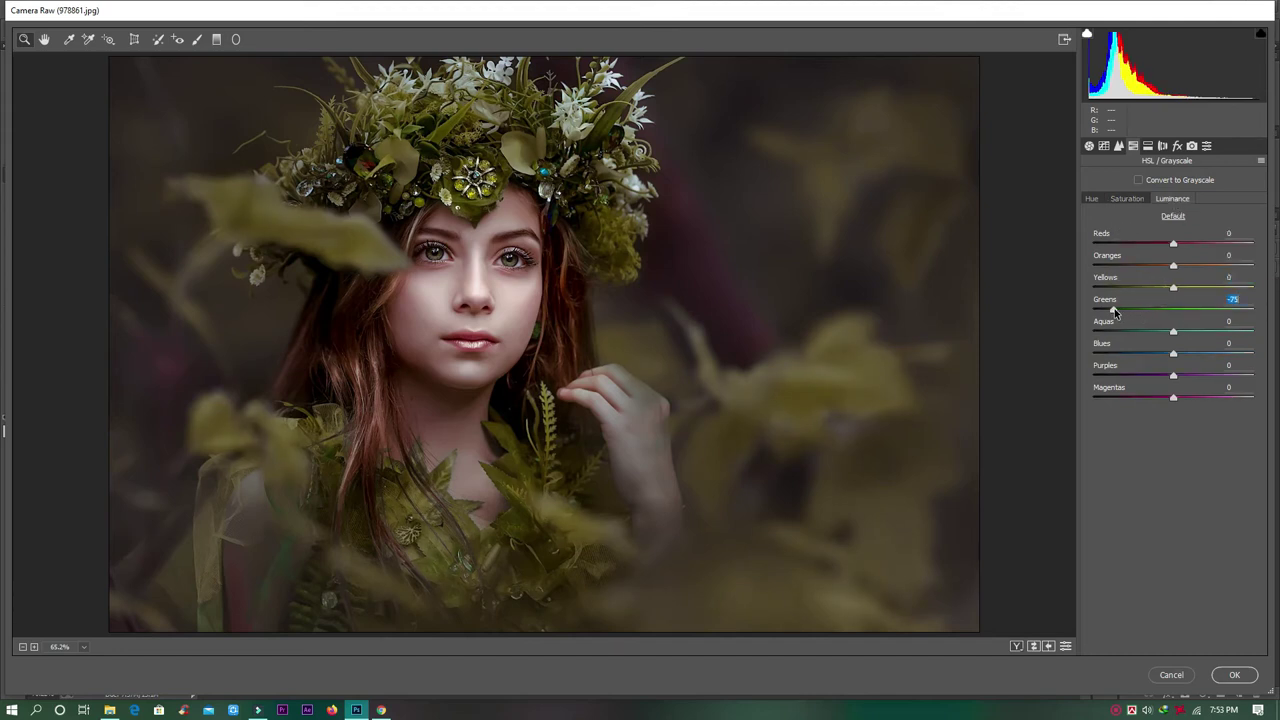
{"action": "left_click", "coordinate": [1150, 146]}
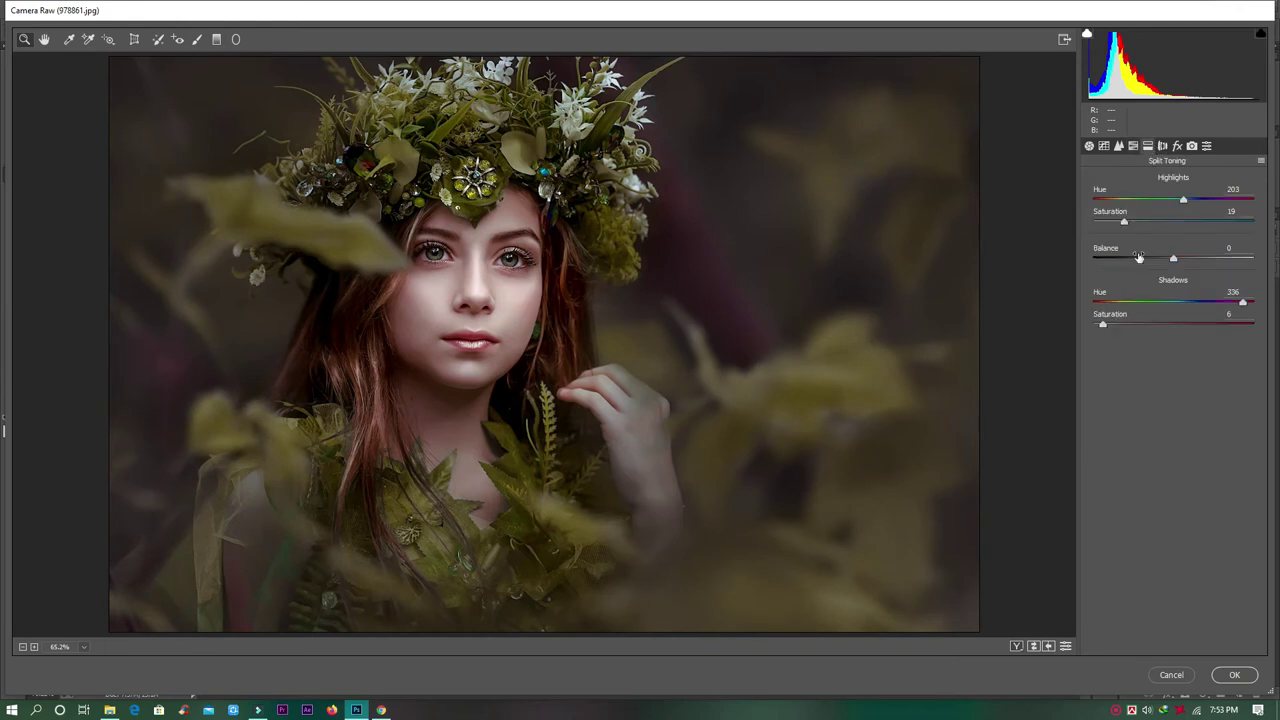
{"action": "left_click_drag", "start_coordinate": [1125, 223], "coordinate": [1116, 223]}
Add a post-crop vignette with Amount -33, Feather 100 and Midpoint 19
{"action": "left_click", "coordinate": [1177, 146]}
{"action": "left_click_drag", "start_coordinate": [1173, 363], "coordinate": [1148, 365]}
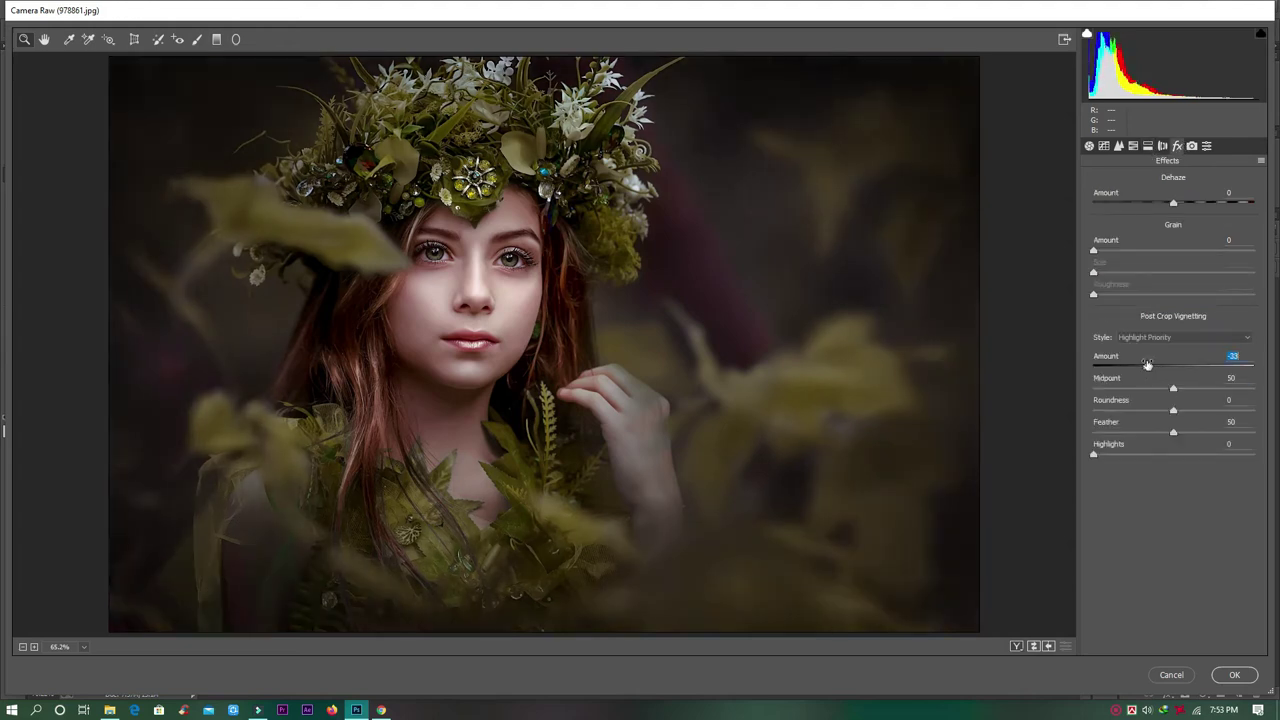
{"action": "left_click_drag", "start_coordinate": [1173, 431], "coordinate": [1253, 431]}
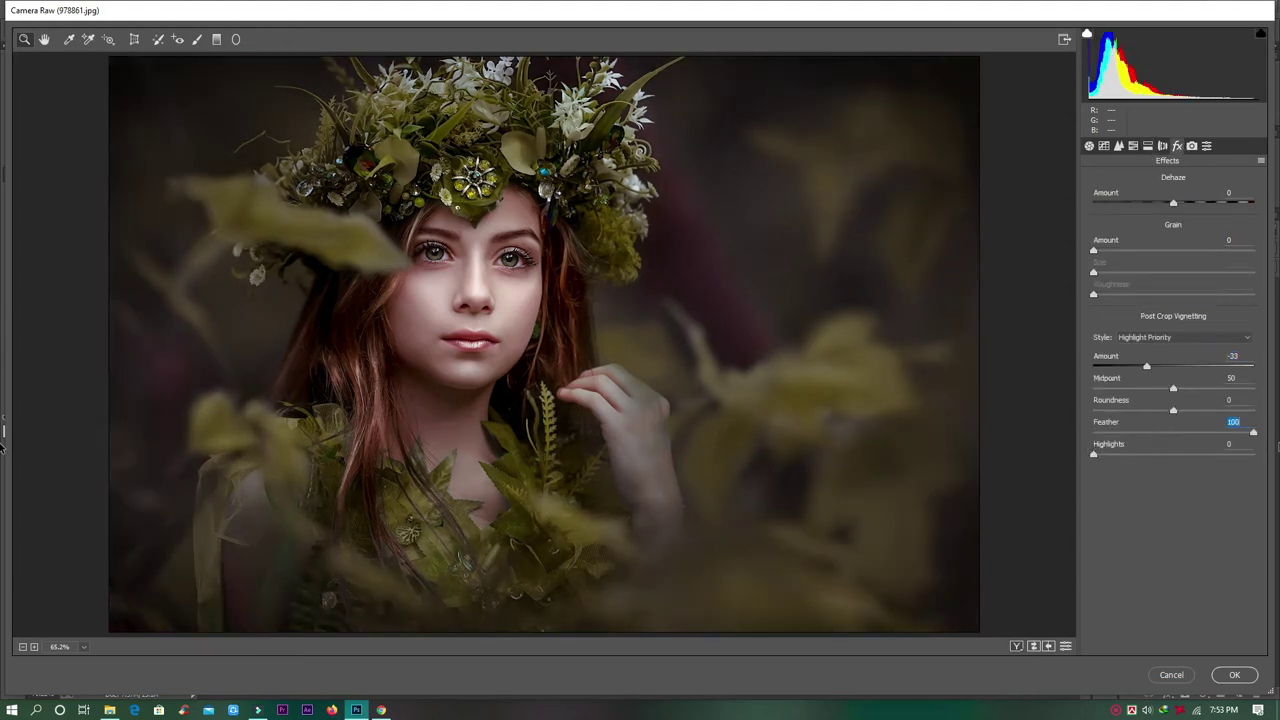
{"action": "left_click_drag", "start_coordinate": [1173, 388], "coordinate": [1127, 391]}
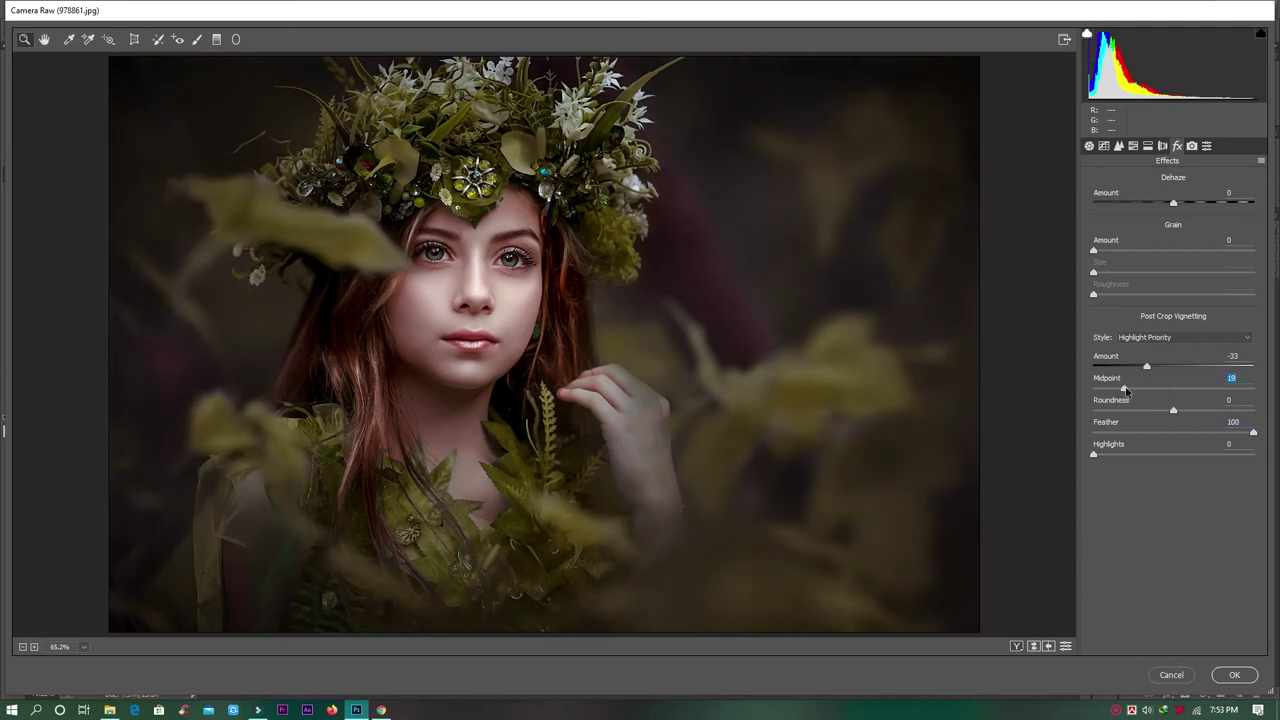
Set split-tone shadow saturation to 7 and raise highlight saturation slightly
{"action": "left_click", "coordinate": [1148, 146]}
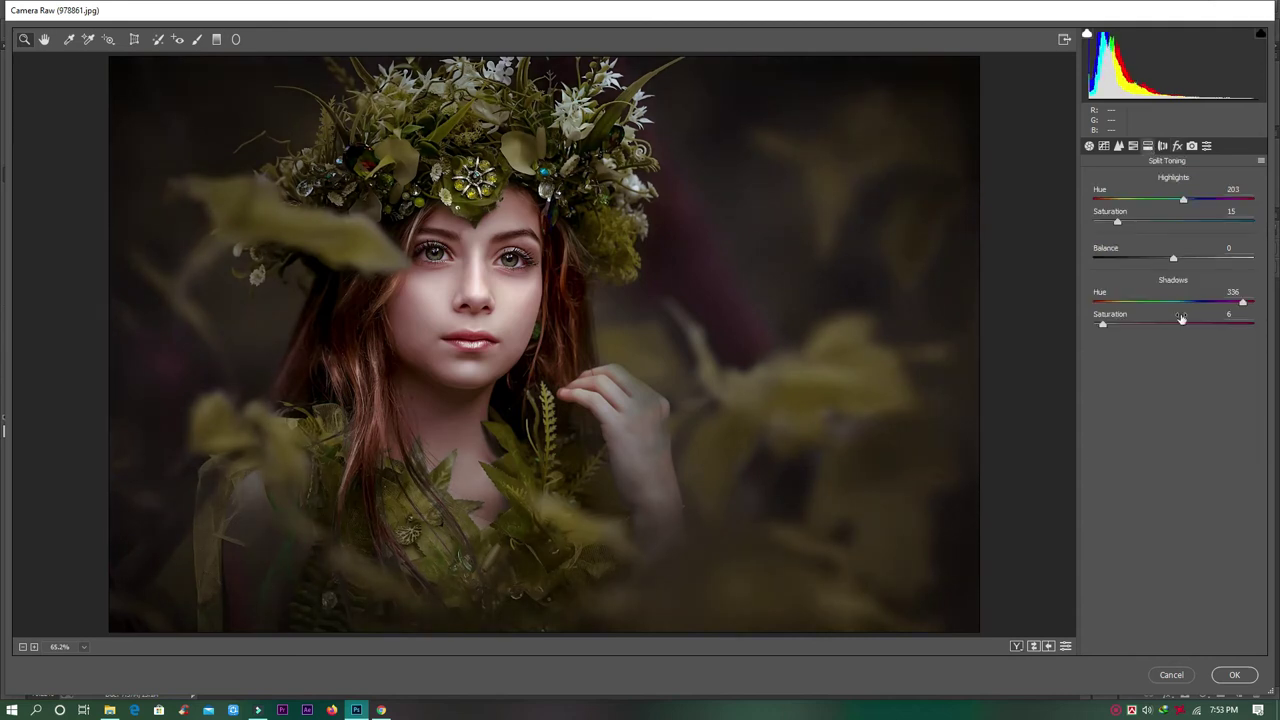
{"action": "mouse_move", "coordinate": [1103, 330]}
{"action": "left_mouse_down"}
{"action": "mouse_move", "coordinate": [1115, 326]}
{"action": "mouse_move", "coordinate": [1105, 321]}
{"action": "left_mouse_up"}
{"action": "left_click_drag", "start_coordinate": [1118, 222], "coordinate": [1166, 215]}
Cool the temperature slightly; set split-tone highlights to hue 212, saturation 19, shadows saturation 10
{"action": "left_click", "coordinate": [1089, 146]}
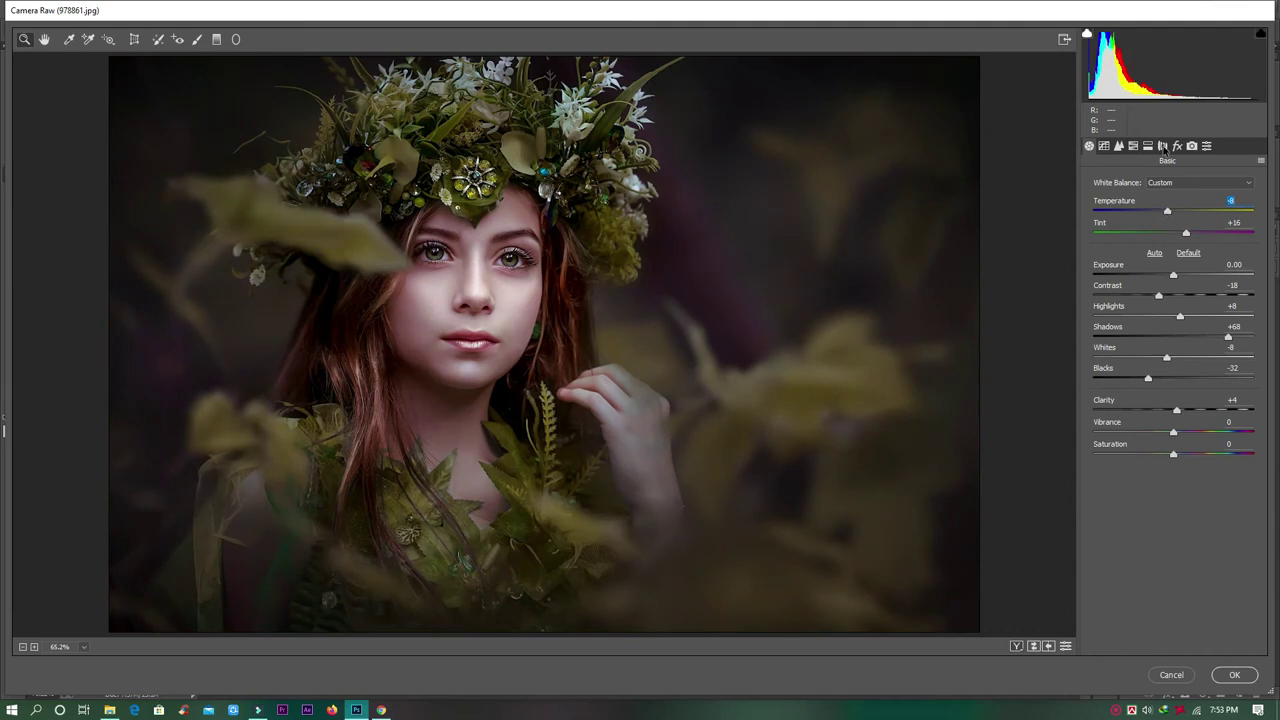
{"action": "left_click", "coordinate": [1153, 147]}
{"action": "left_click_drag", "start_coordinate": [1121, 324], "coordinate": [1110, 326]}
{"action": "left_click_drag", "start_coordinate": [1123, 222], "coordinate": [1189, 202]}
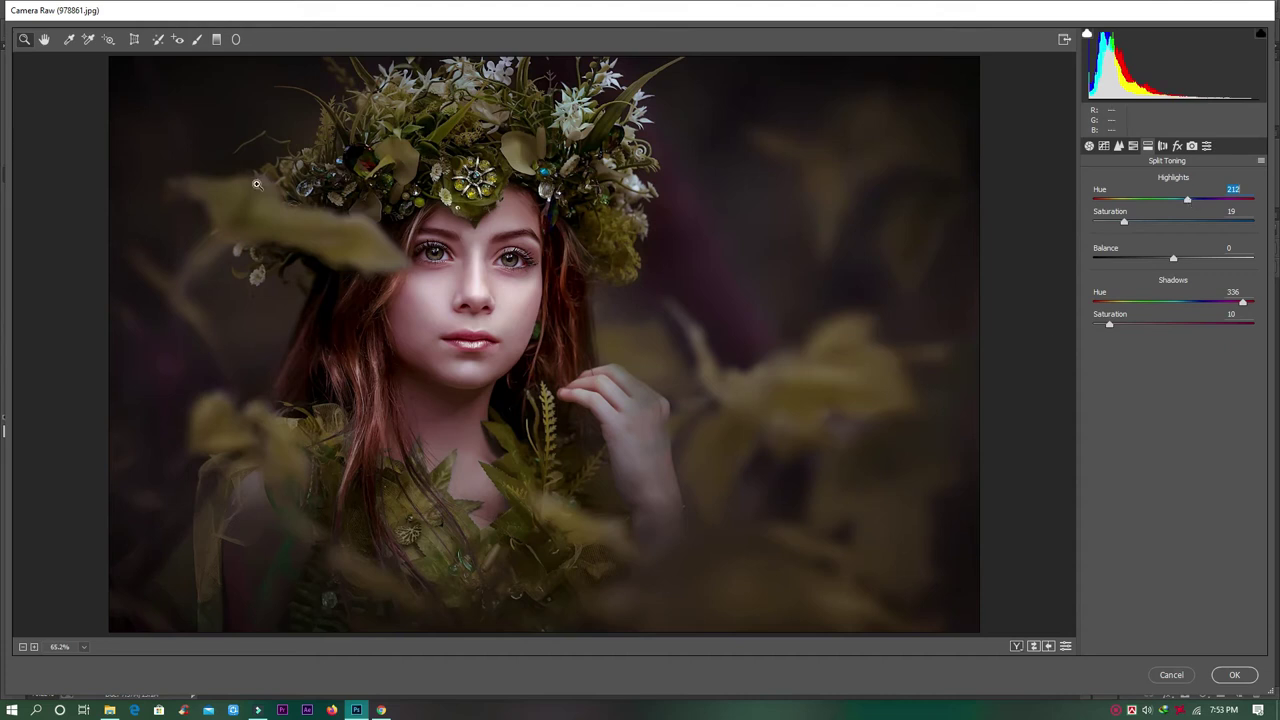
Apply the Camera Raw grade to Background copy and toggle it to compare with the original
{"action": "left_click", "coordinate": [1236, 675]}
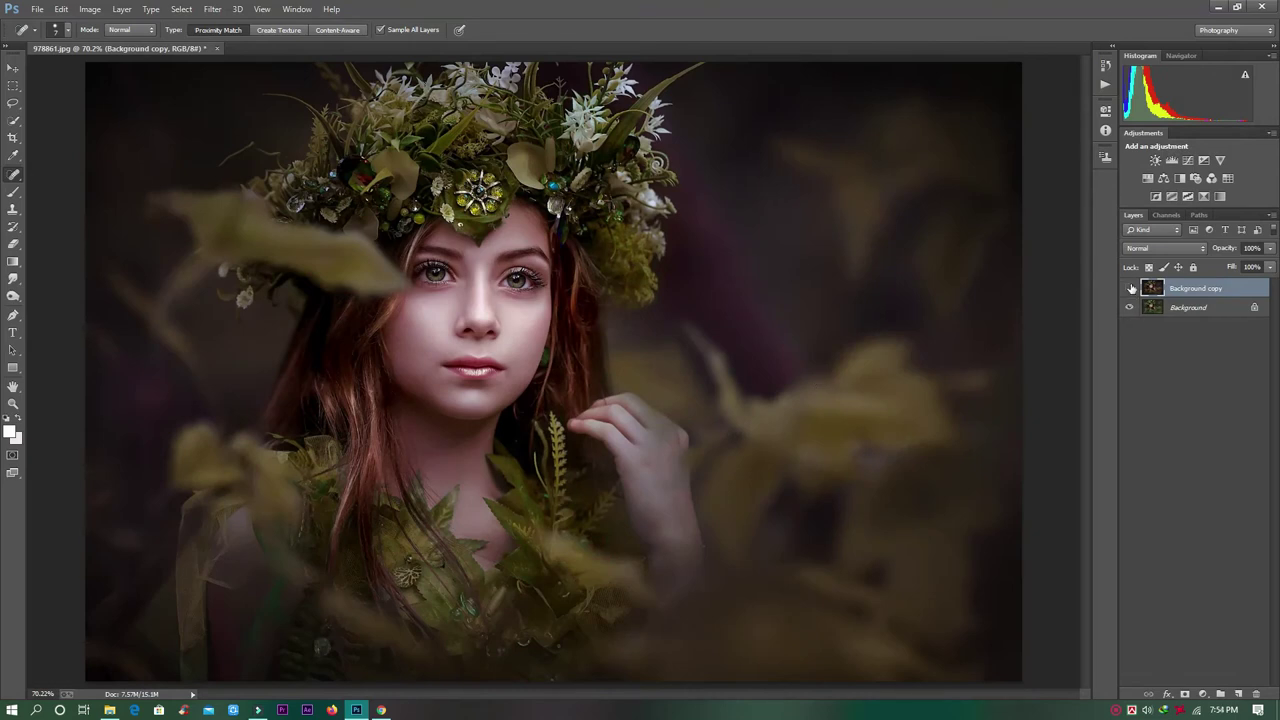
{"action": "left_click", "coordinate": [1130, 288]}
{"action": "left_click", "coordinate": [1130, 288]}
{"action": "left_click", "coordinate": [1130, 288]}
Add a Color Balance adjustment layer and shift its highlights toward blue and red
{"action": "left_click", "coordinate": [1164, 179]}
{"action": "left_click", "coordinate": [985, 144]}
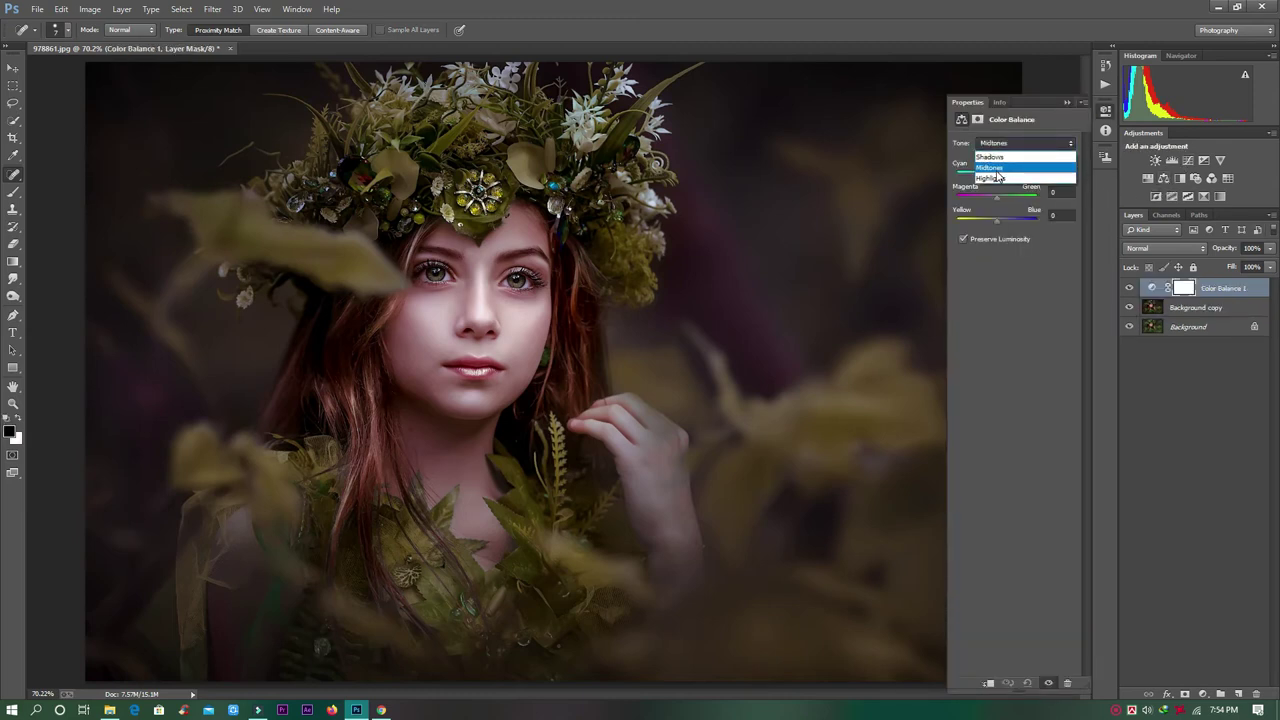
{"action": "left_click", "coordinate": [998, 175]}
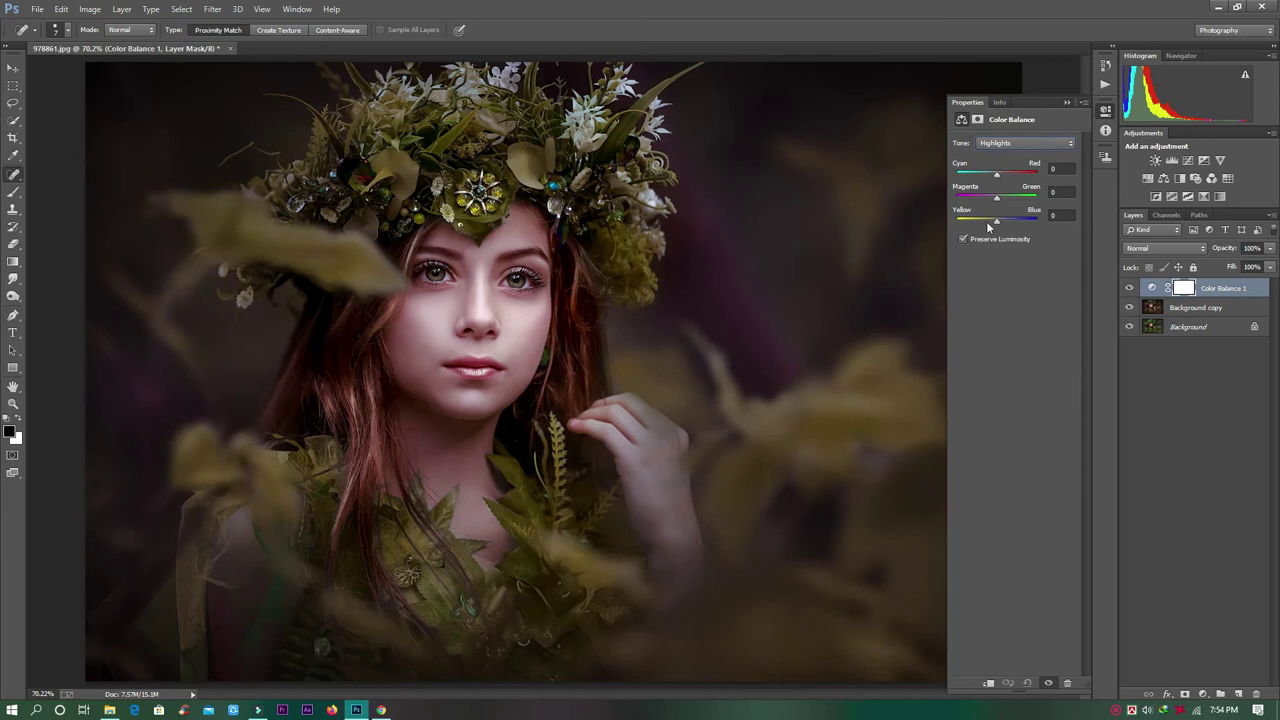
{"action": "left_click", "coordinate": [997, 221]}
{"action": "left_click_drag", "start_coordinate": [996, 197], "coordinate": [1002, 177]}
{"action": "left_click_drag", "start_coordinate": [998, 175], "coordinate": [999, 177]}
Tint the Color Balance shadows toward green and the midtones slightly toward red
{"action": "left_click", "coordinate": [1006, 144]}
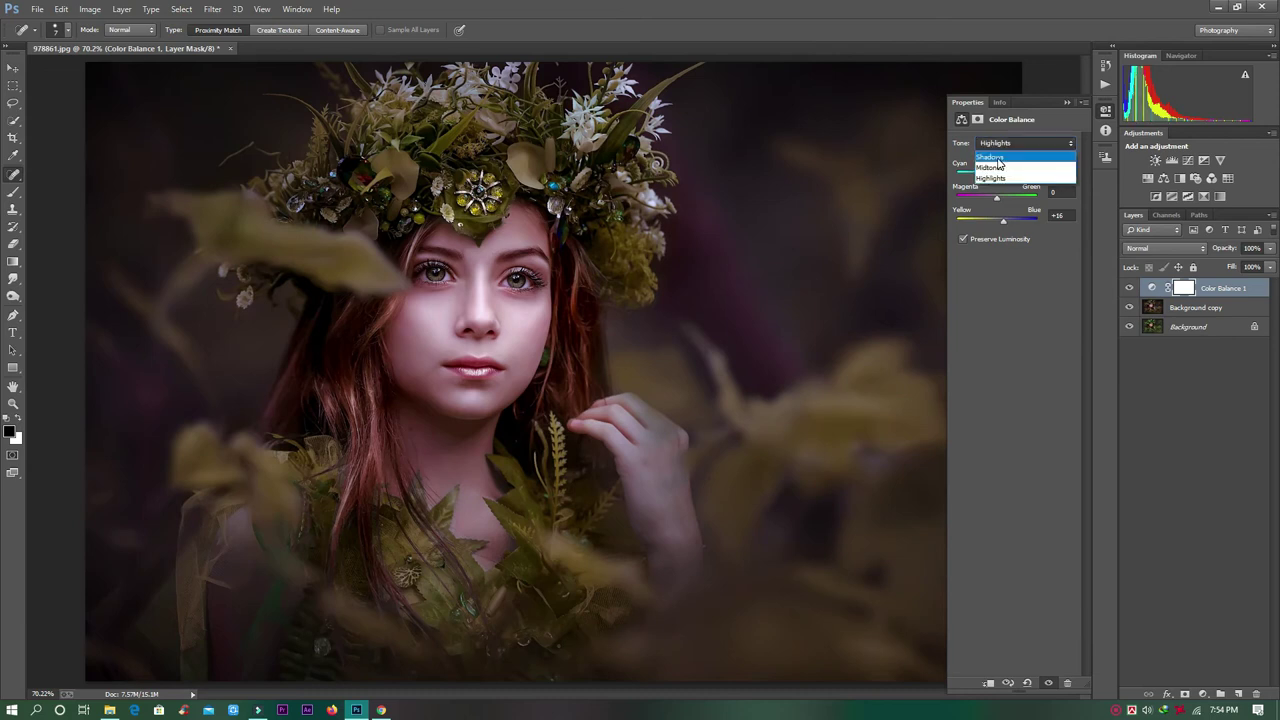
{"action": "left_click", "coordinate": [997, 159]}
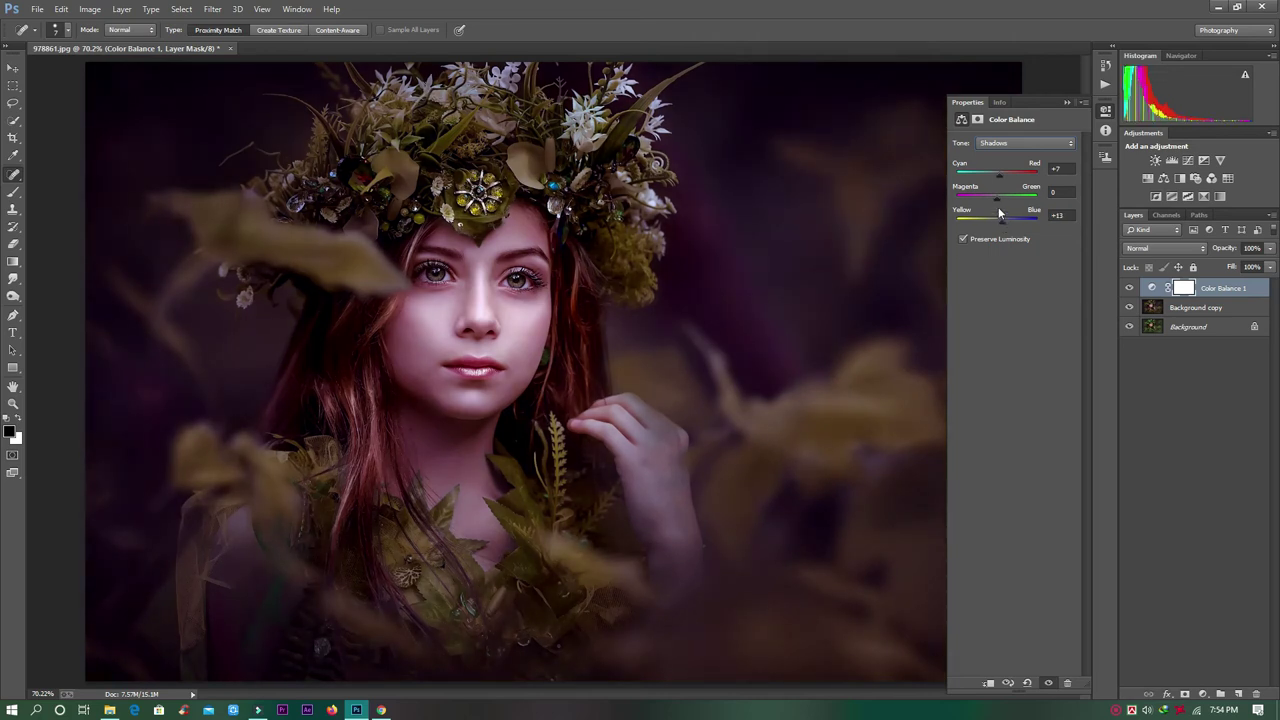
{"action": "left_click_drag", "start_coordinate": [995, 200], "coordinate": [1000, 196]}
{"action": "left_click", "coordinate": [1000, 143]}
{"action": "left_click", "coordinate": [998, 168]}
{"action": "mouse_move", "coordinate": [995, 175]}
{"action": "left_mouse_down"}
{"action": "mouse_move", "coordinate": [996, 214]}
{"action": "mouse_move", "coordinate": [1000, 195]}
{"action": "left_mouse_up"}
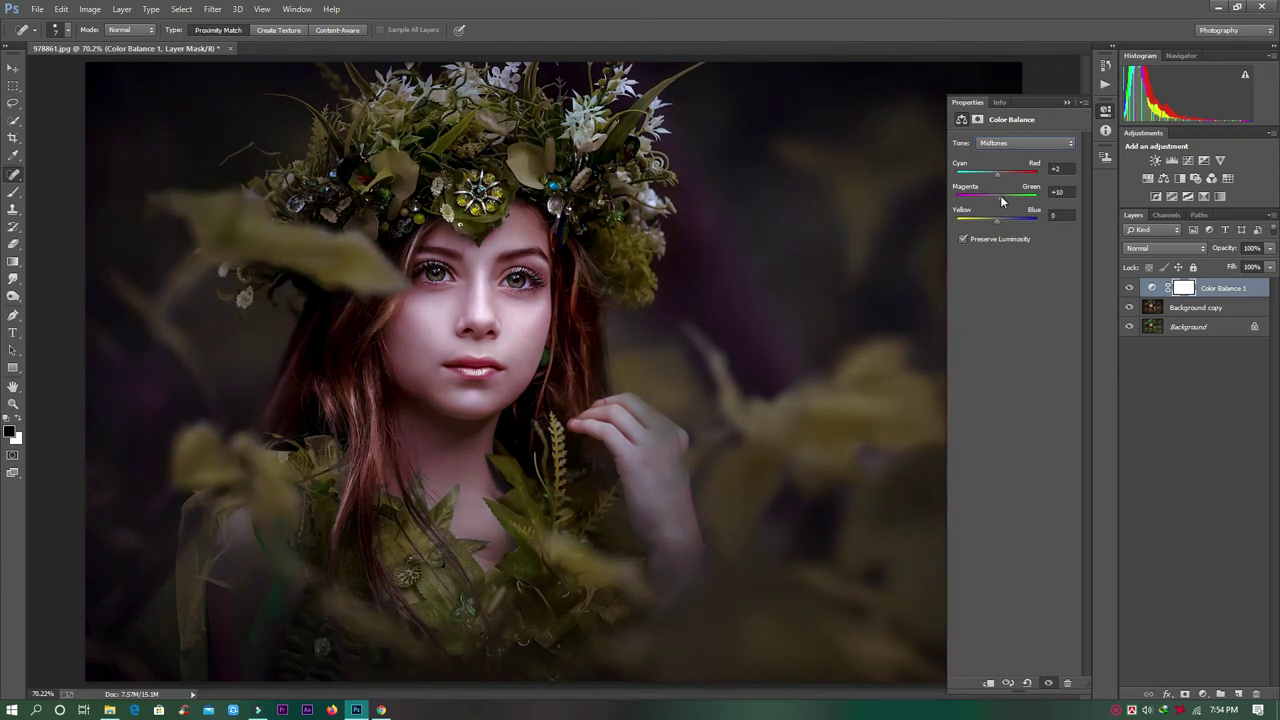
Set Color Balance highlights to Red +11, Blue +20, then compare before and after
{"action": "left_click", "coordinate": [1000, 143]}
{"action": "left_click", "coordinate": [994, 177]}
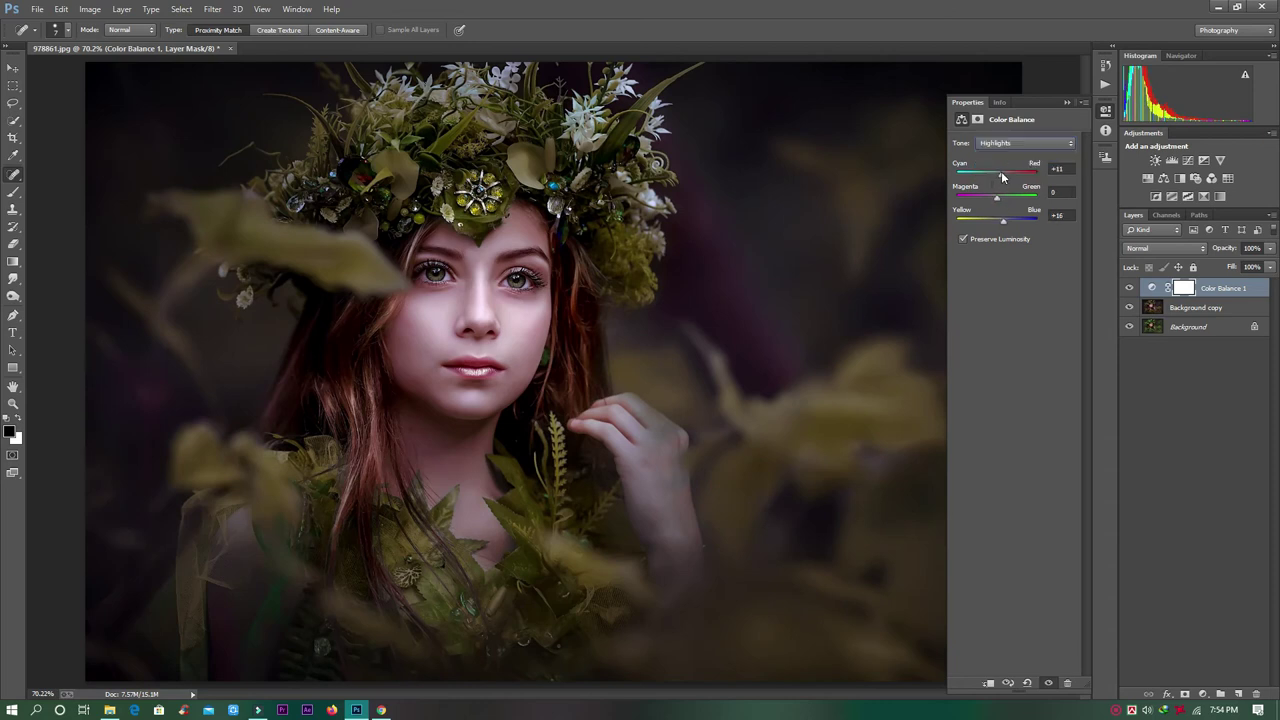
{"action": "left_click_drag", "start_coordinate": [1004, 177], "coordinate": [1006, 222]}
{"action": "left_click", "coordinate": [1130, 288]}
{"action": "left_click", "coordinate": [1130, 288]}
{"action": "left_click", "coordinate": [1067, 102]}
{"action": "left_click", "coordinate": [1131, 288]}
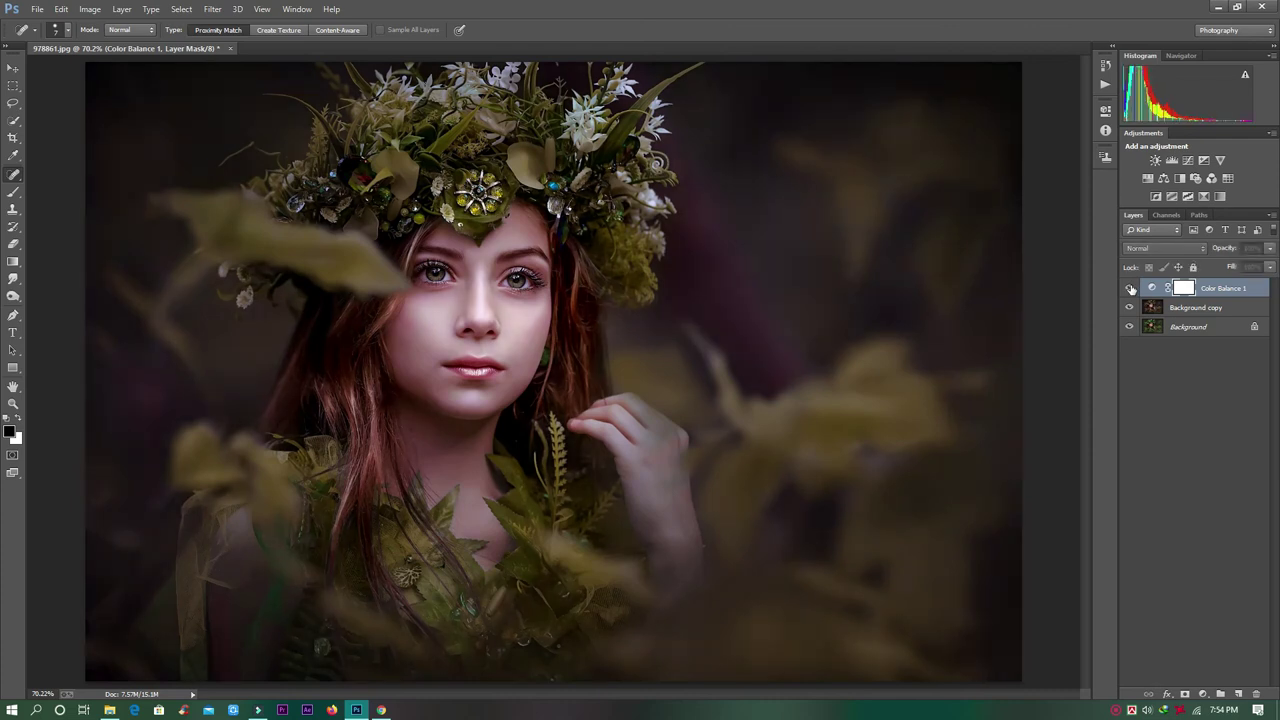
{"action": "left_click", "coordinate": [1196, 308], "text": "shift"}
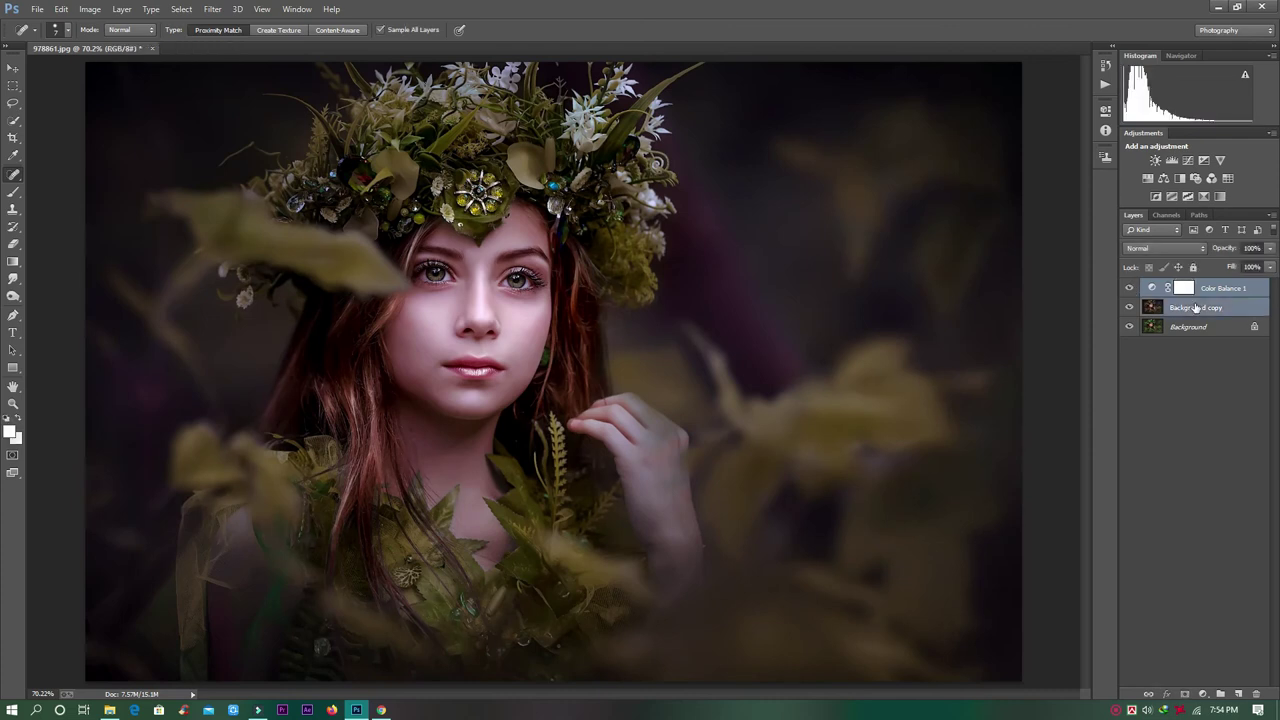
{"action": "key", "text": "ctrl+e"}
{"action": "left_click", "coordinate": [1130, 288]}
{"action": "left_click", "coordinate": [1131, 288]}
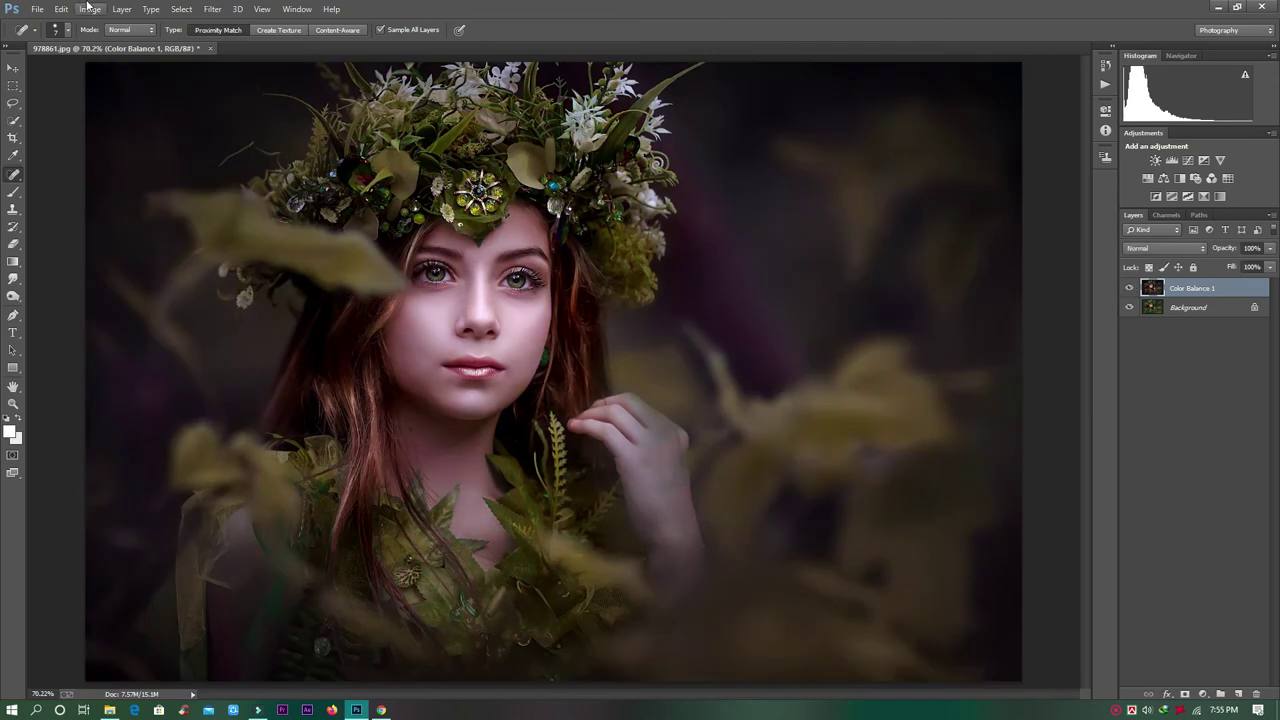
{"action": "left_click", "coordinate": [89, 9]}
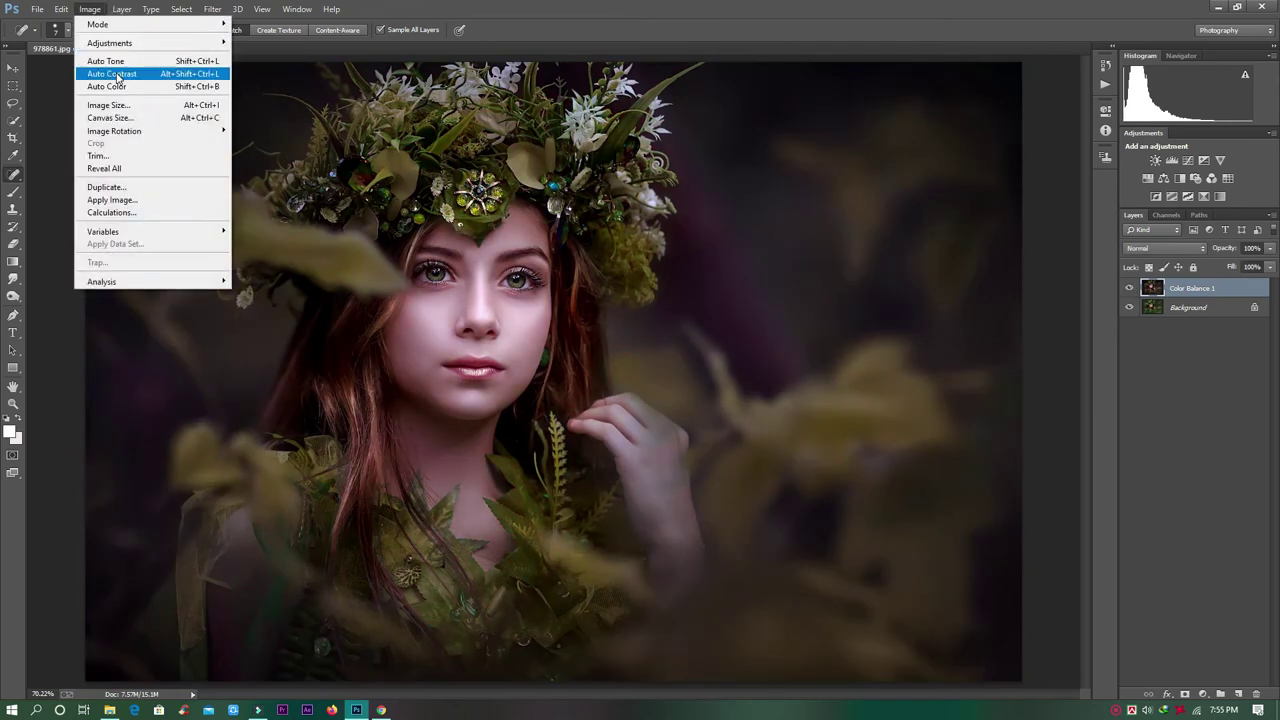
{"action": "left_click", "coordinate": [118, 77]}
{"action": "left_click", "coordinate": [1130, 288]}
{"action": "left_click", "coordinate": [1130, 288]}
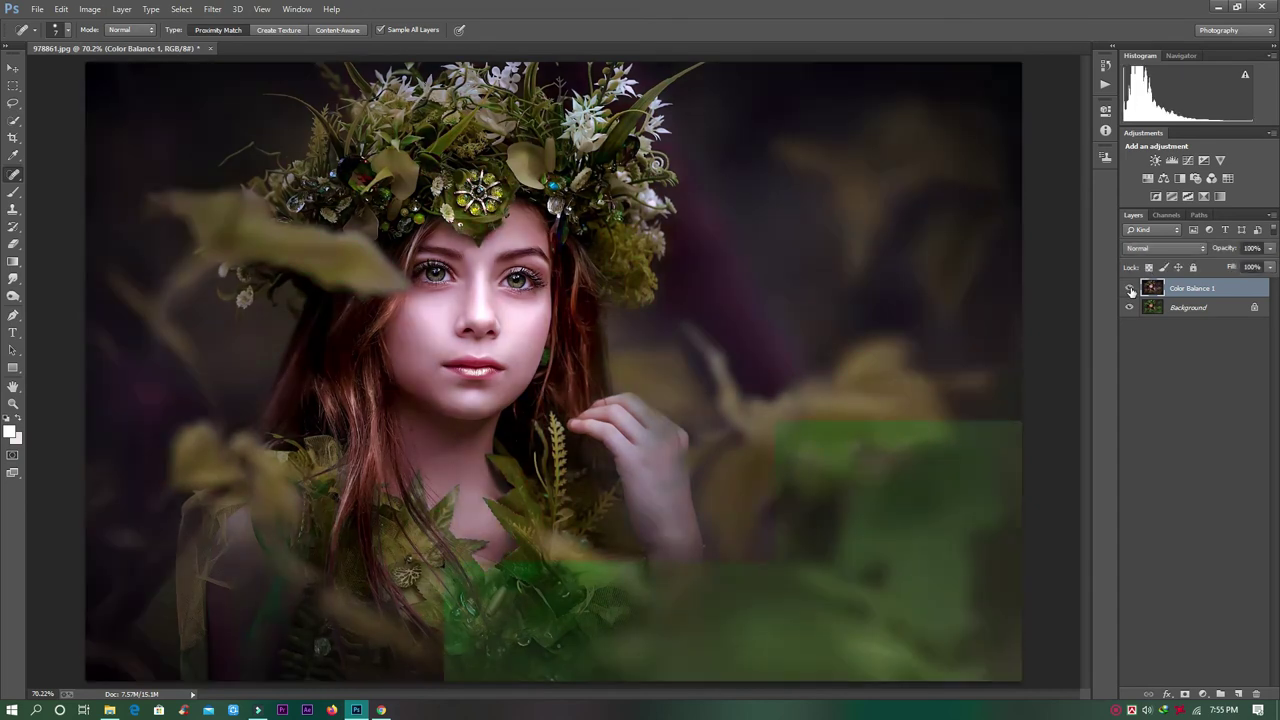
{"action": "left_click", "coordinate": [1130, 288]}
{"action": "left_click", "coordinate": [1130, 288]}
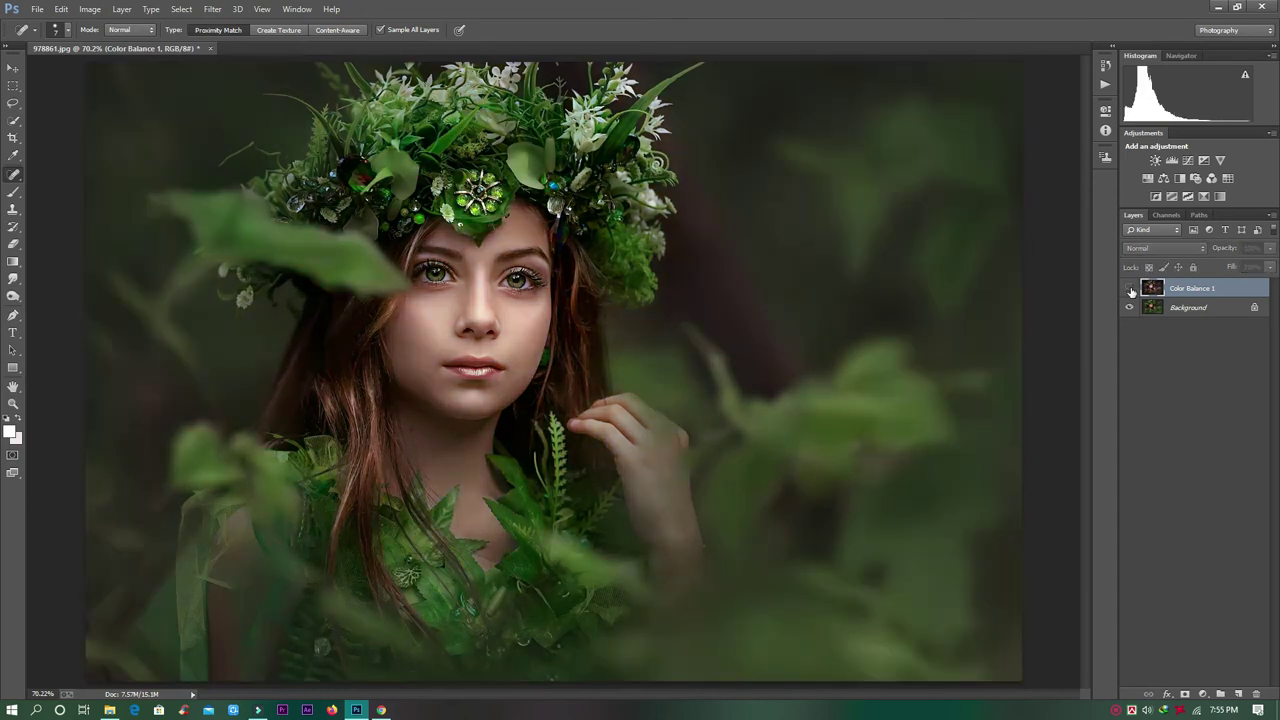
{"action": "left_click", "coordinate": [1130, 288]}
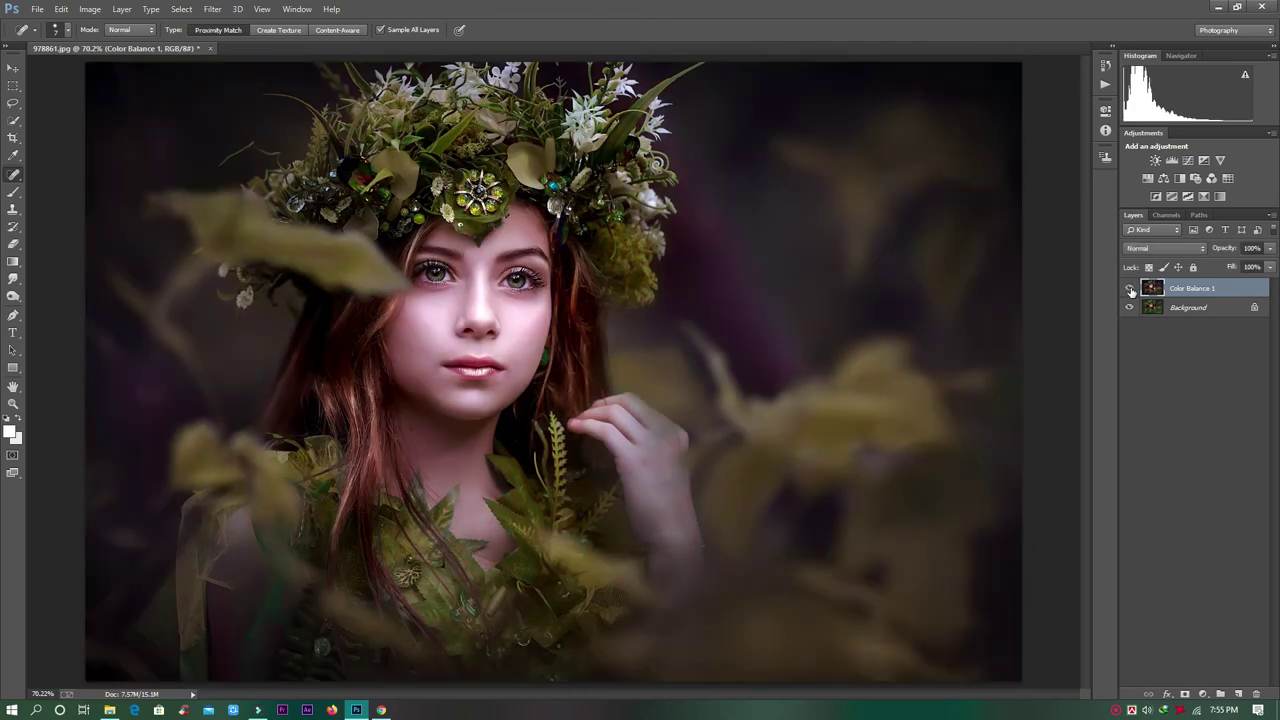
{"action": "left_click", "coordinate": [1130, 288]}
{"action": "left_click", "coordinate": [1130, 288]}
Add an Exposure adjustment layer set to exposure -0.77, offset +0.0057 and gamma 1.03
{"action": "left_click", "coordinate": [1203, 160]}
{"action": "left_click_drag", "start_coordinate": [1014, 205], "coordinate": [1008, 177]}
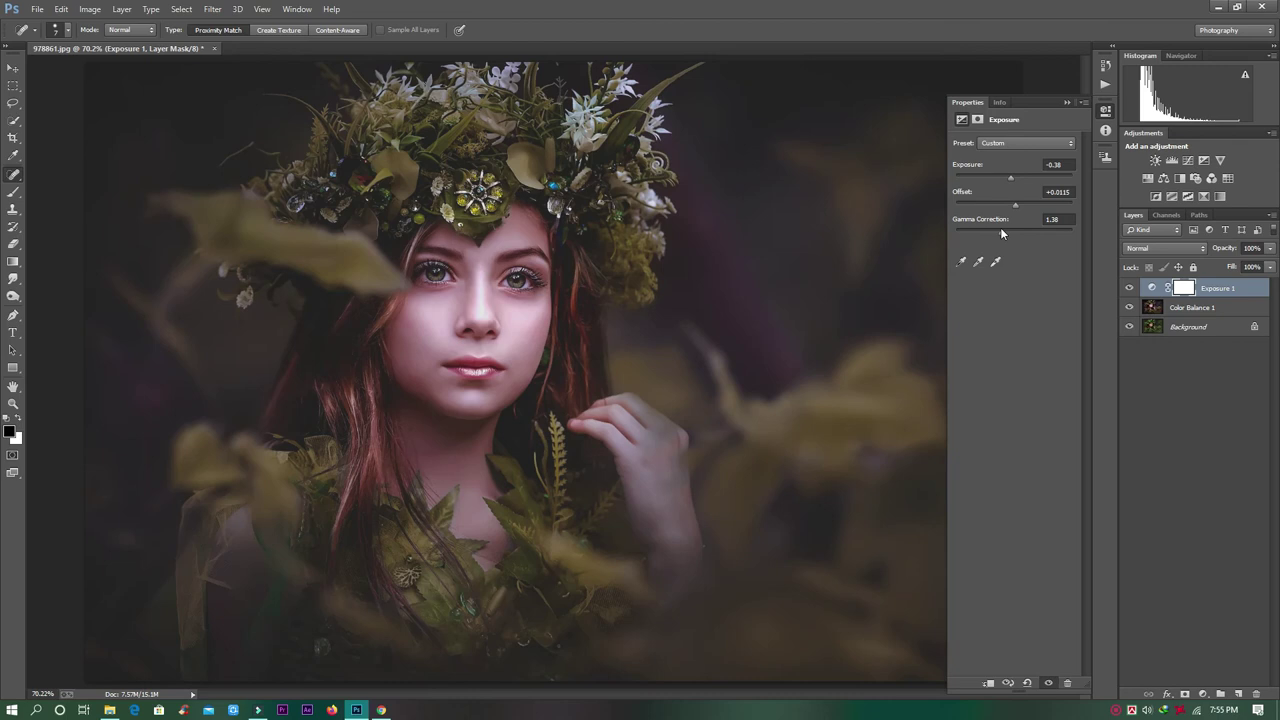
{"action": "left_click_drag", "start_coordinate": [1021, 231], "coordinate": [1007, 175]}
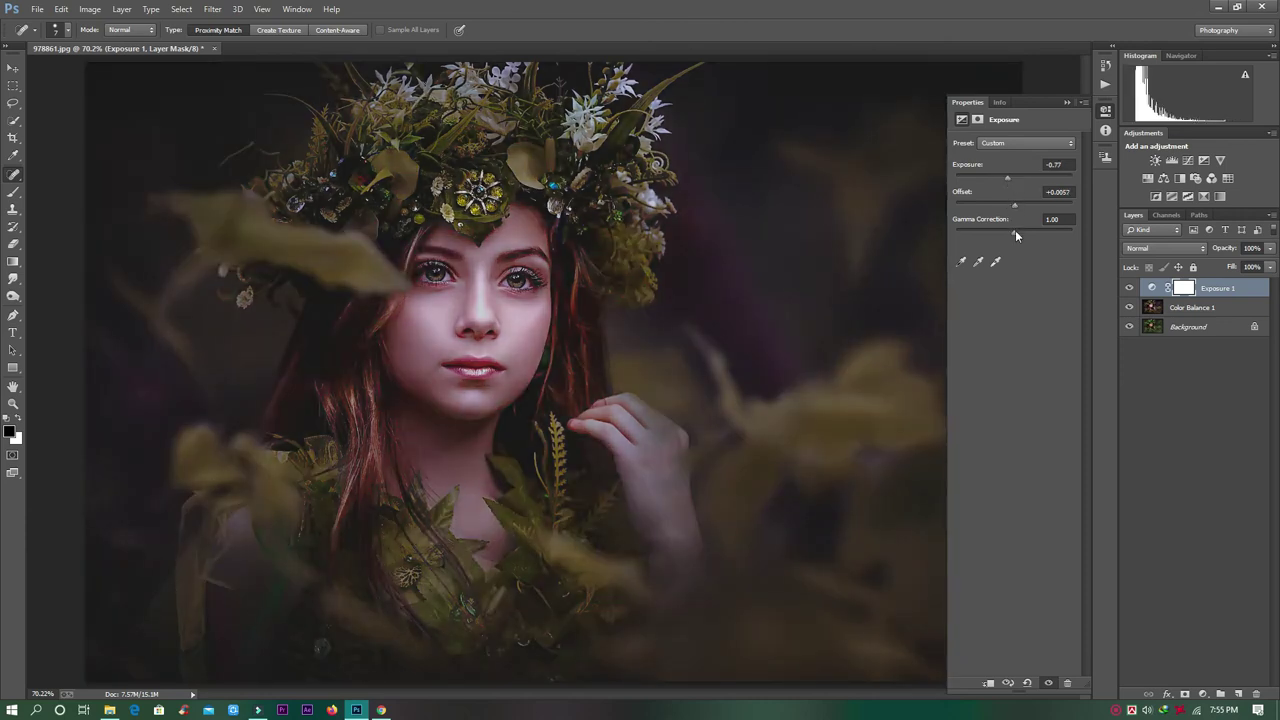
{"action": "left_click_drag", "start_coordinate": [1020, 230], "coordinate": [1015, 207]}
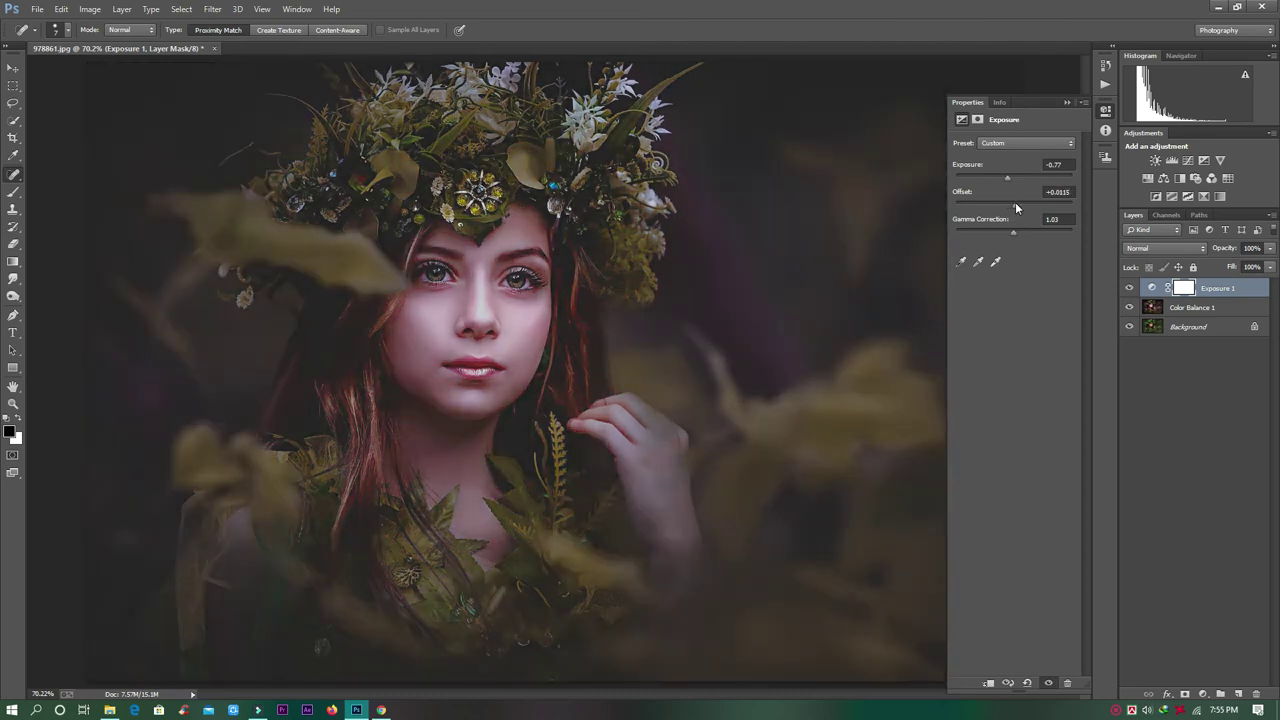
{"action": "left_click_drag", "start_coordinate": [1015, 207], "coordinate": [1015, 207]}
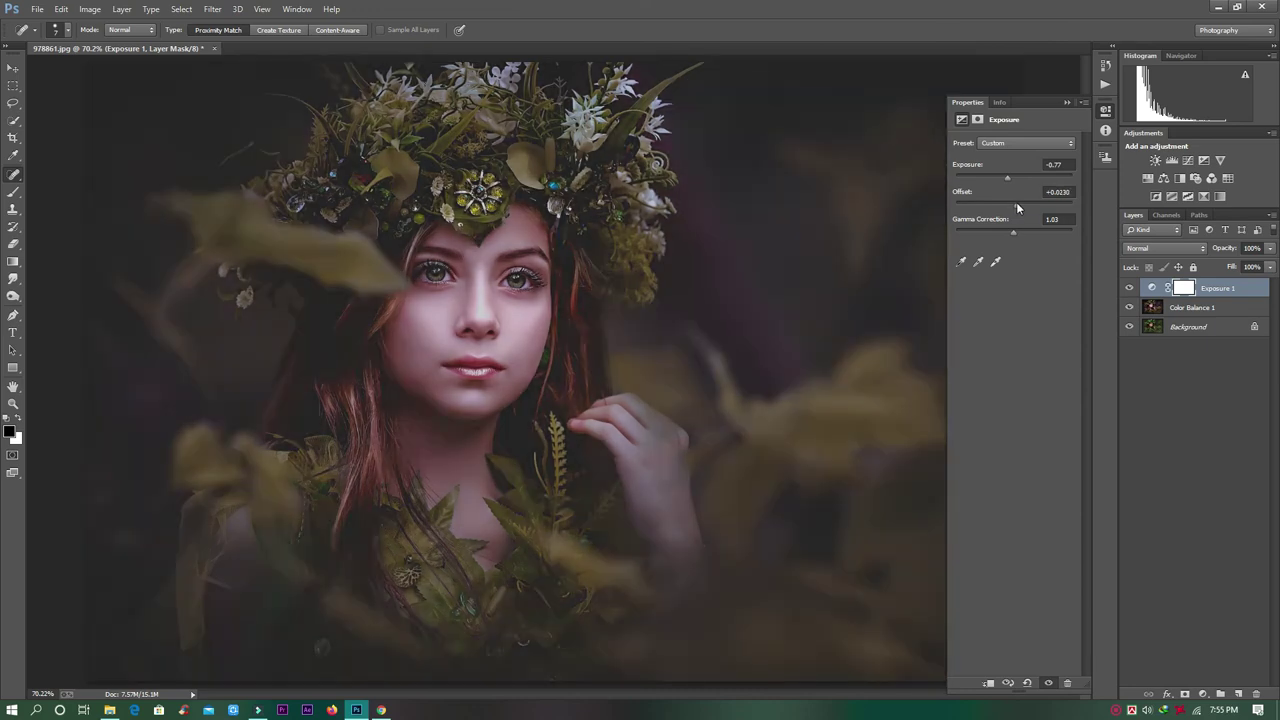
{"action": "left_click_drag", "start_coordinate": [1015, 207], "coordinate": [1015, 207]}
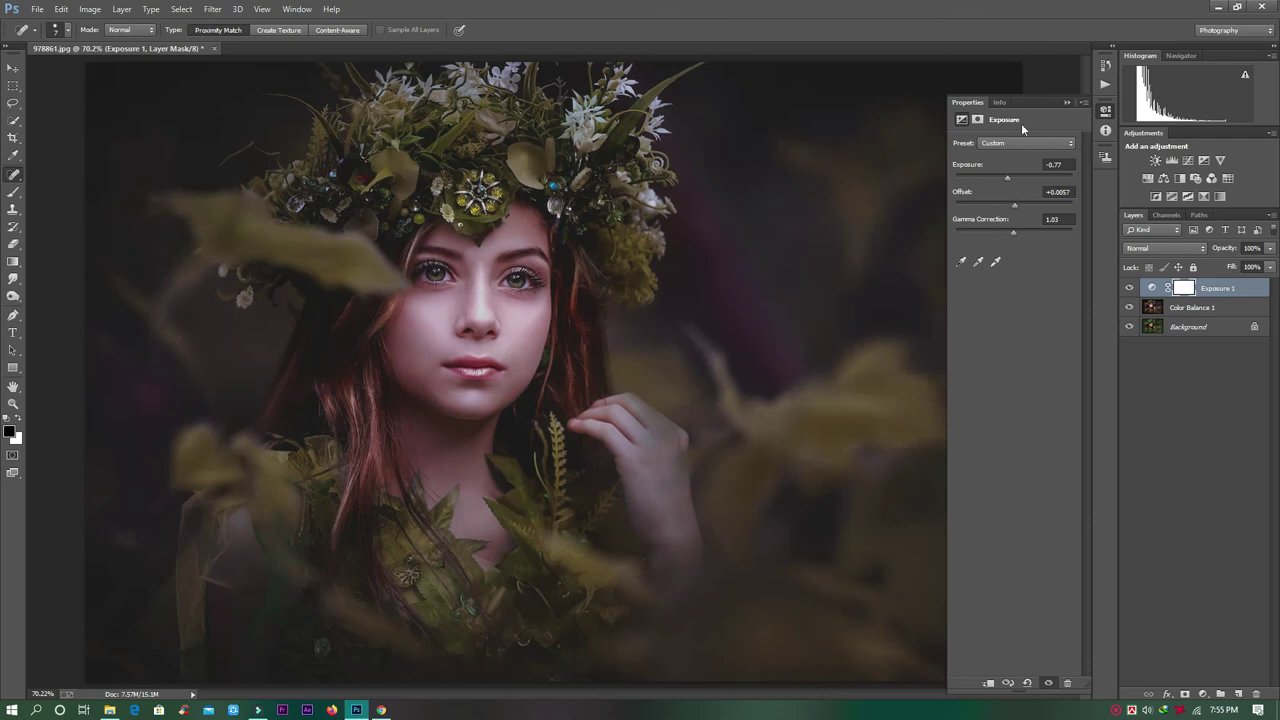
Toggle the Exposure 1 layer's visibility to compare the portrait with and without darkening
{"action": "left_click", "coordinate": [1065, 102]}
{"action": "left_click", "coordinate": [1129, 288]}
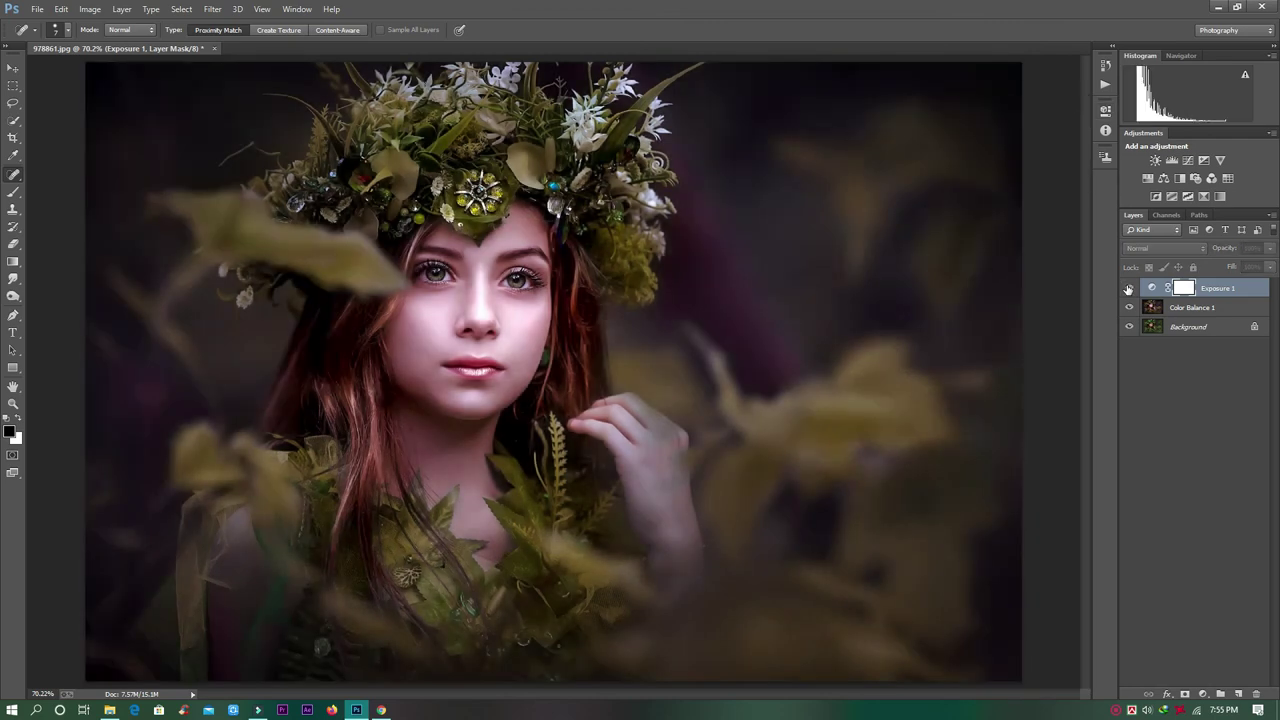
{"action": "left_click", "coordinate": [1129, 288]}
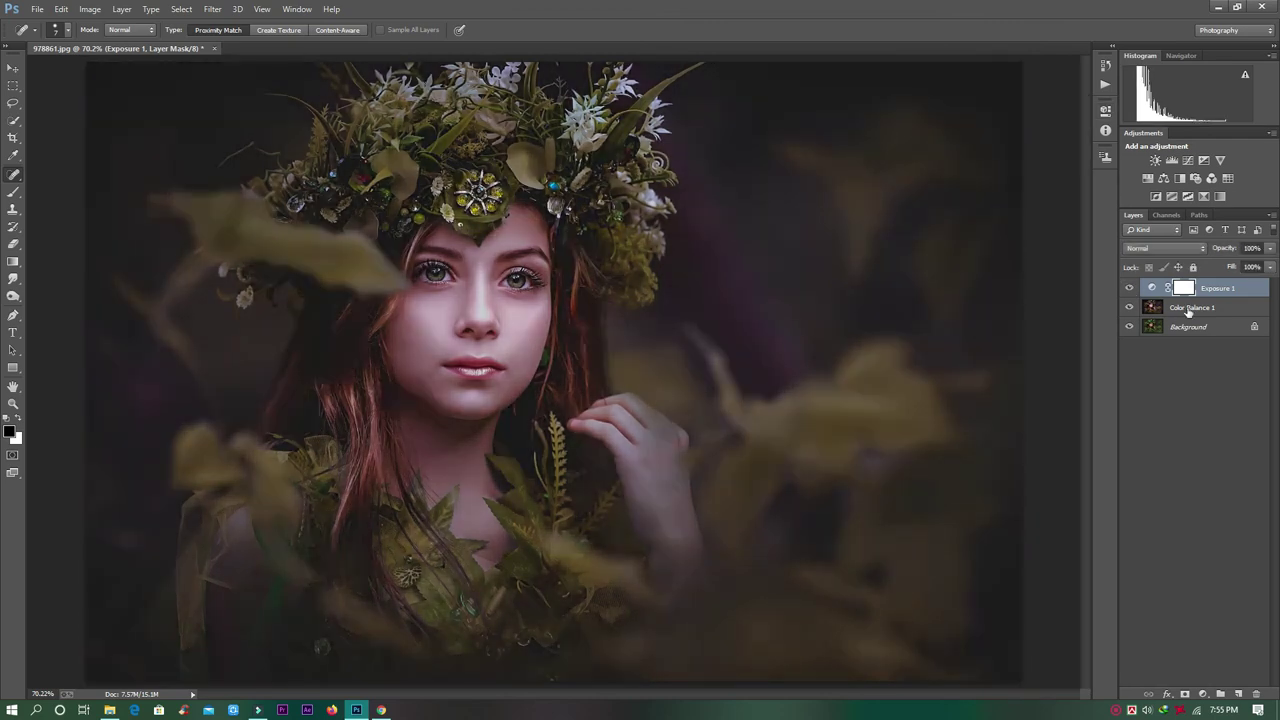
Paint black at 44% flow with a large soft brush on the Exposure 1 mask over the face and crown
{"action": "left_click", "coordinate": [11, 194]}
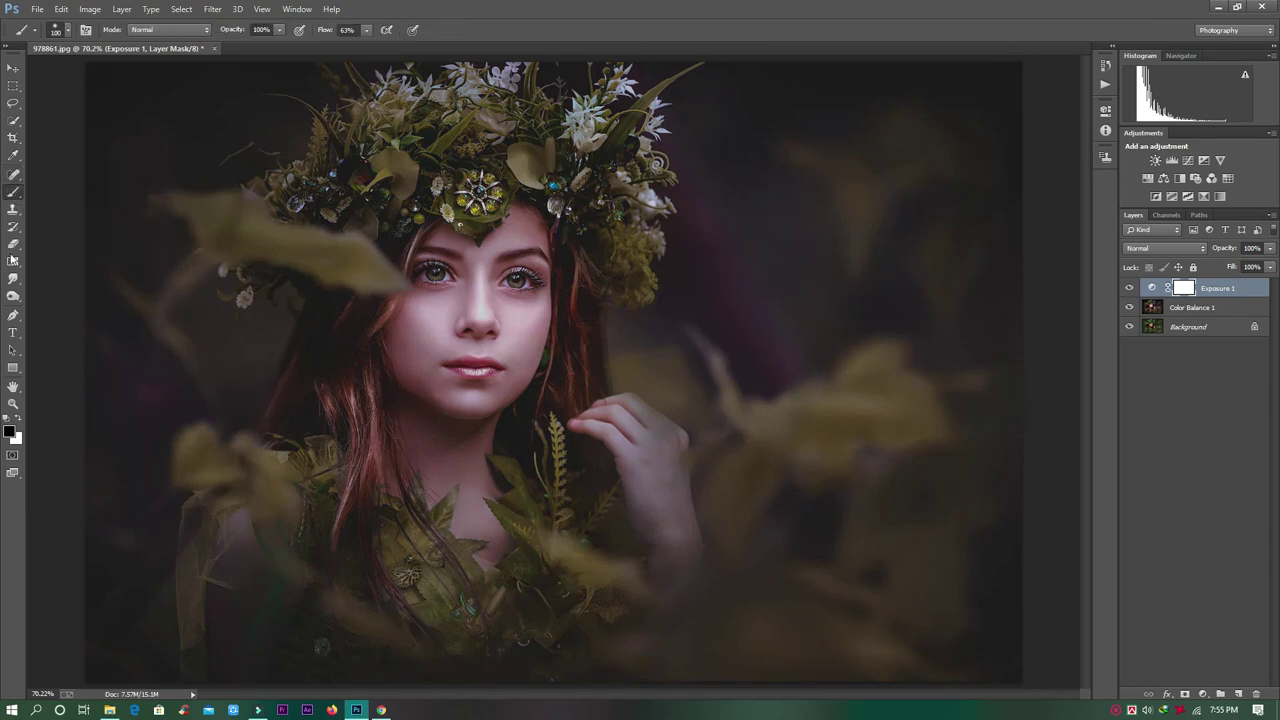
{"action": "left_click_drag", "start_coordinate": [333, 33], "coordinate": [322, 33]}
{"action": "key", "text": "bracketright"}
{"action": "key", "text": "bracketright"}
{"action": "key", "text": "bracketright"}
{"action": "key", "text": "bracketright"}
{"action": "key", "text": "bracketright"}
{"action": "key", "text": "bracketright"}
{"action": "key", "text": "bracketright"}
{"action": "key", "text": "bracketright"}
{"action": "key", "text": "bracketright"}
{"action": "key", "text": "bracketright"}
{"action": "key", "text": "bracketright"}
{"action": "key", "text": "bracketright"}
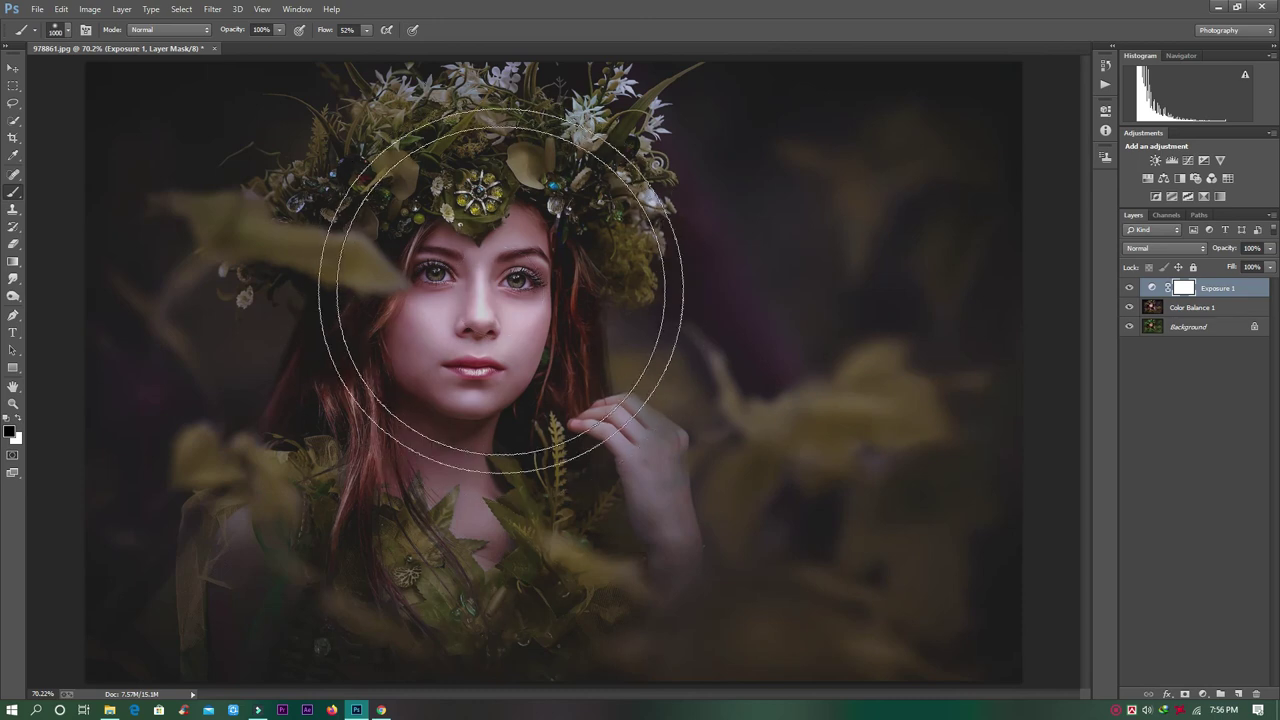
{"action": "key", "text": "bracketright"}
{"action": "left_click_drag", "start_coordinate": [330, 30], "coordinate": [322, 30]}
{"action": "left_click", "coordinate": [480, 318]}
{"action": "key", "text": "bracketleft"}
{"action": "key", "text": "bracketleft"}
{"action": "key", "text": "bracketleft"}
{"action": "key", "text": "bracketleft"}
{"action": "key", "text": "bracketleft"}
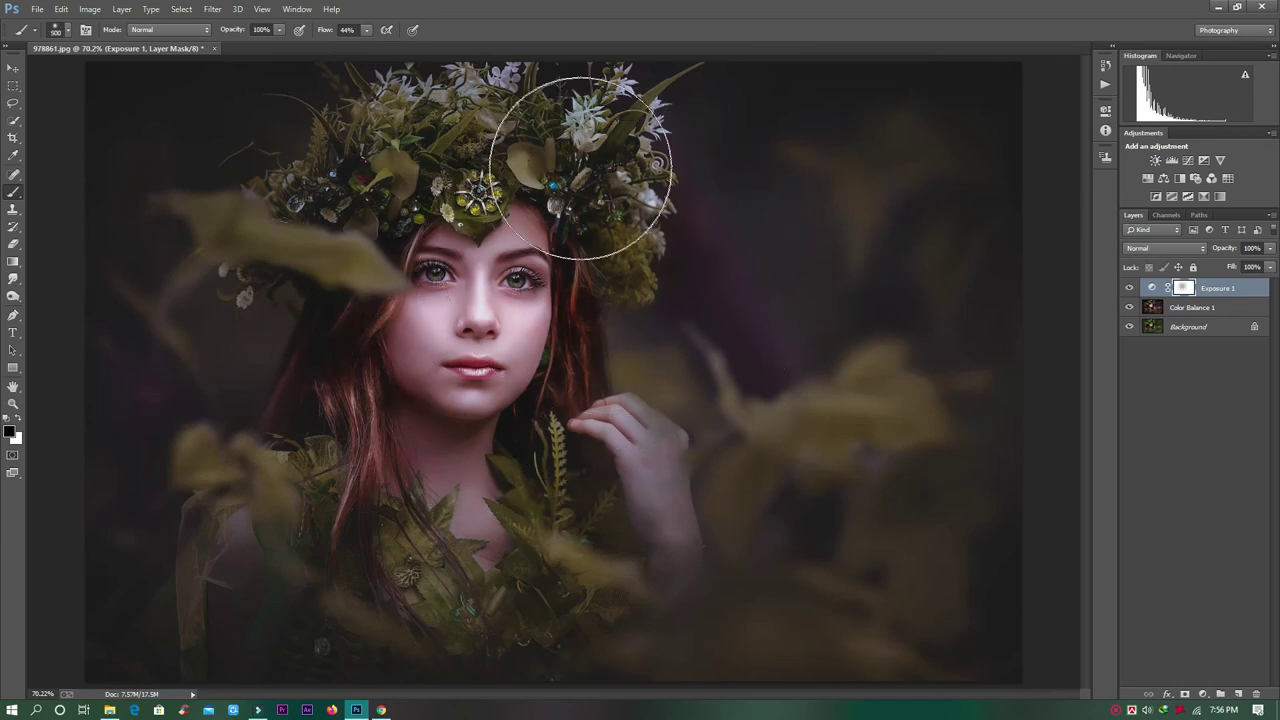
{"action": "key", "text": "bracketright"}
{"action": "key", "text": "bracketright"}
{"action": "key", "text": "bracketright"}
{"action": "key", "text": "bracketright"}
{"action": "key", "text": "bracketright"}
{"action": "key", "text": "bracketright"}
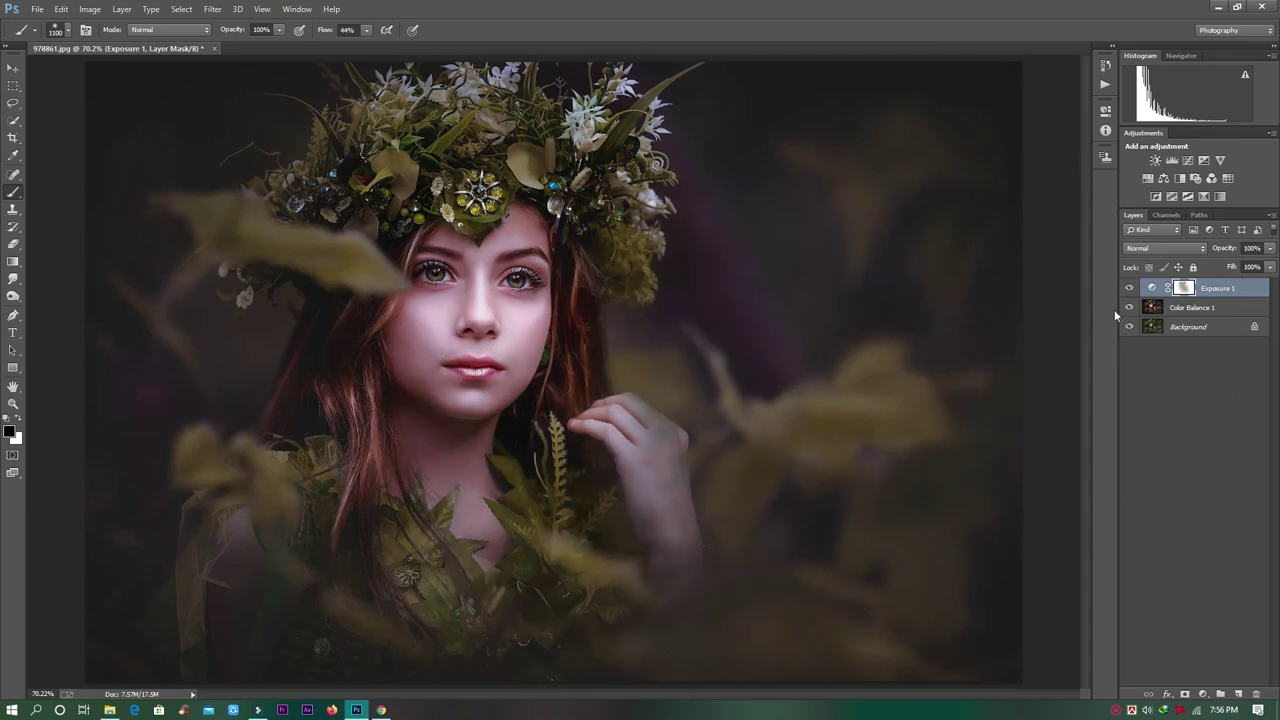
Toggle the vignette on and off, briefly deleting then restoring the Color Balance 1 layer
{"action": "left_click", "coordinate": [1129, 288]}
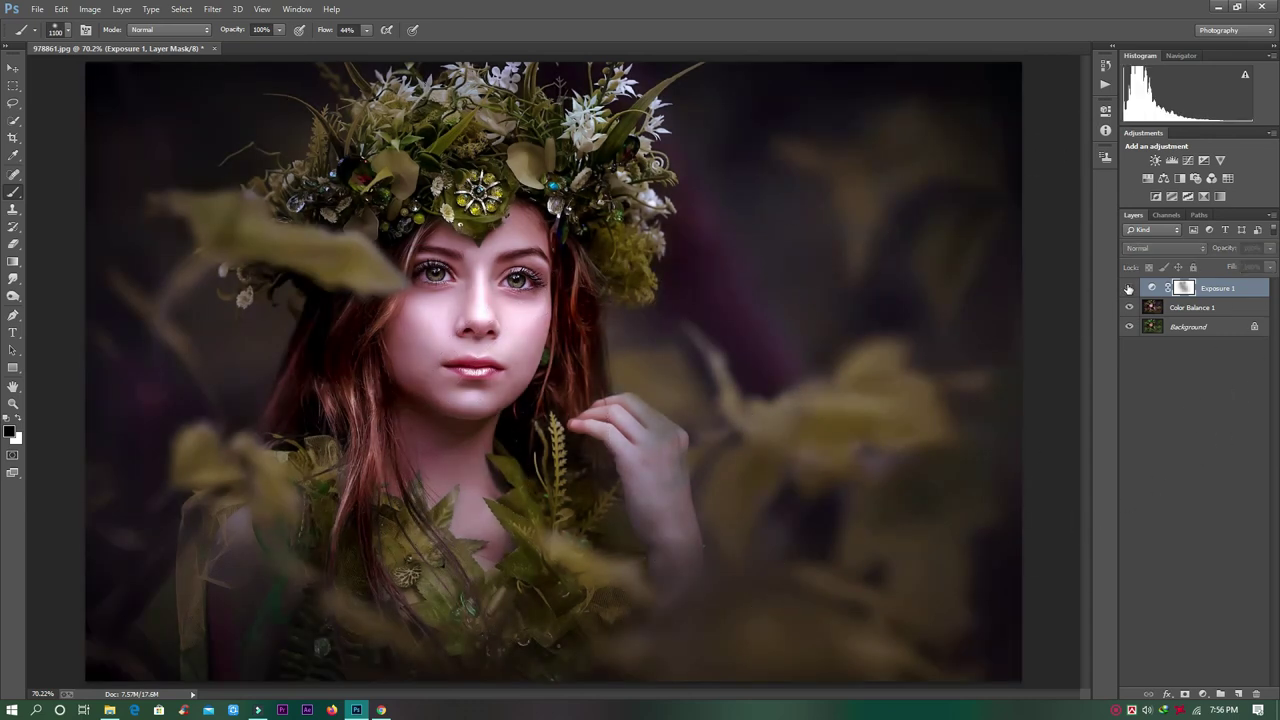
{"action": "left_click", "coordinate": [1129, 288]}
{"action": "left_click", "coordinate": [1129, 288]}
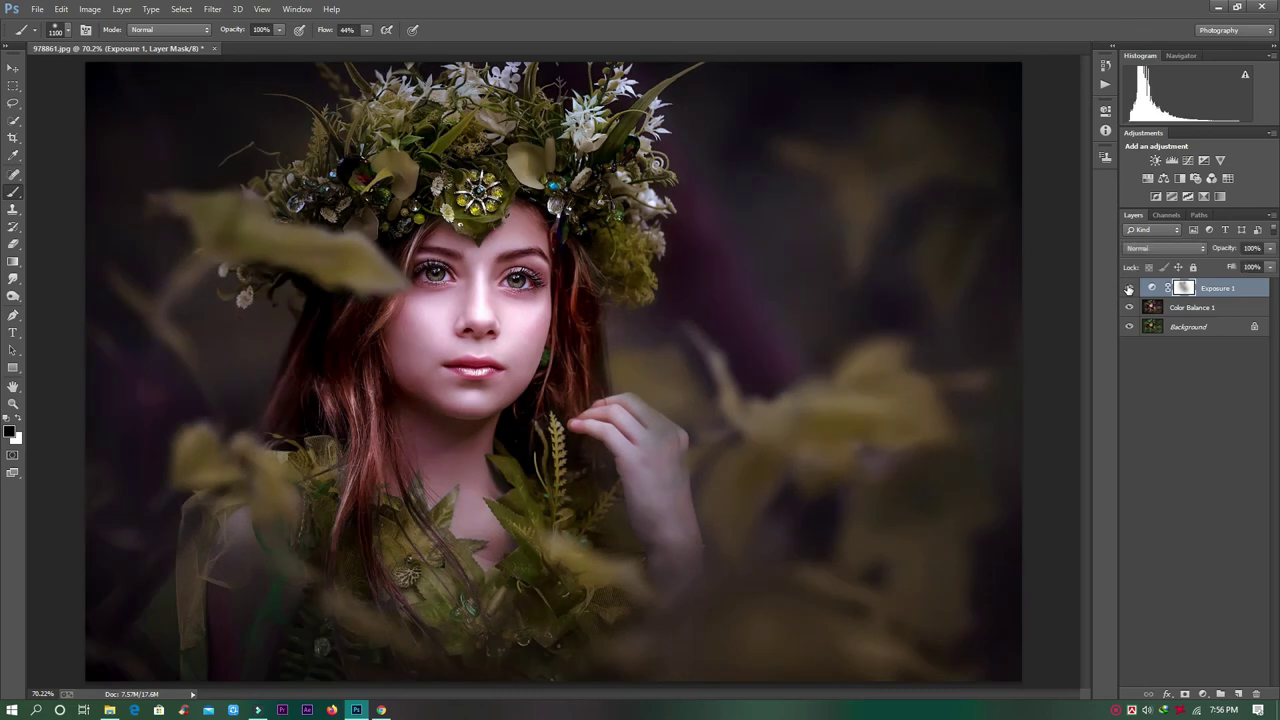
{"action": "left_click", "coordinate": [1129, 288]}
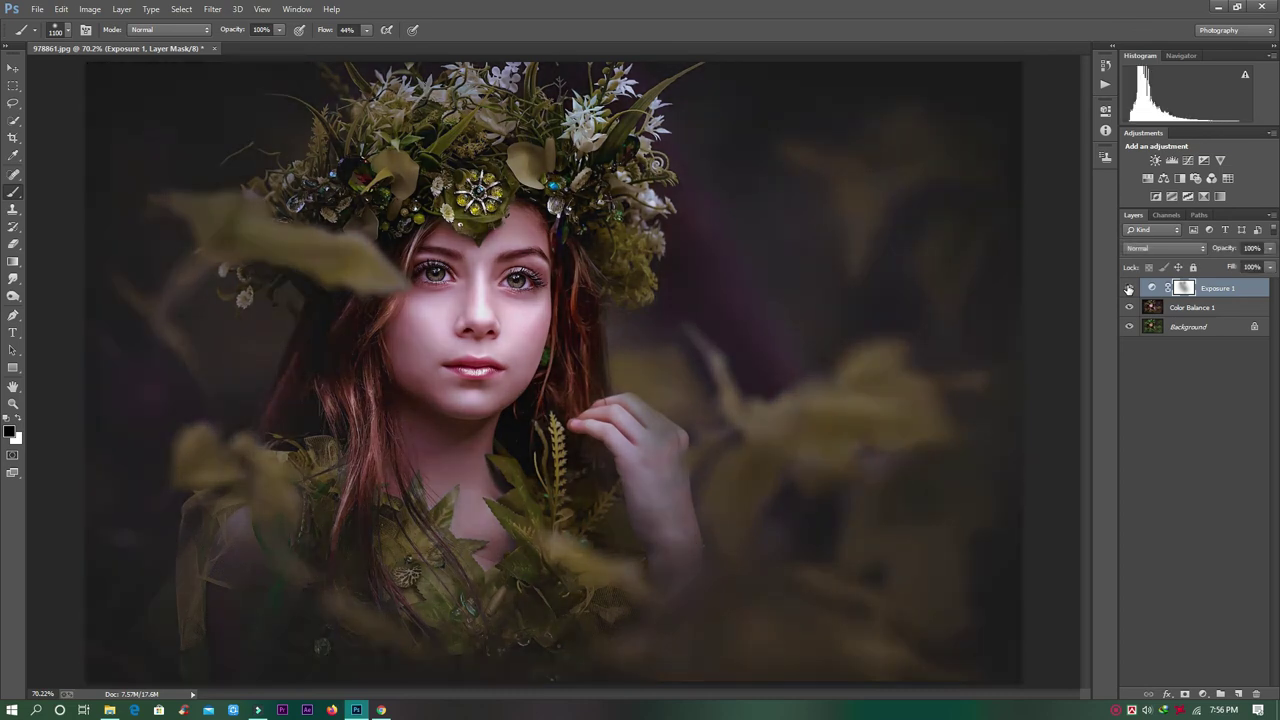
{"action": "left_click", "coordinate": [1190, 307]}
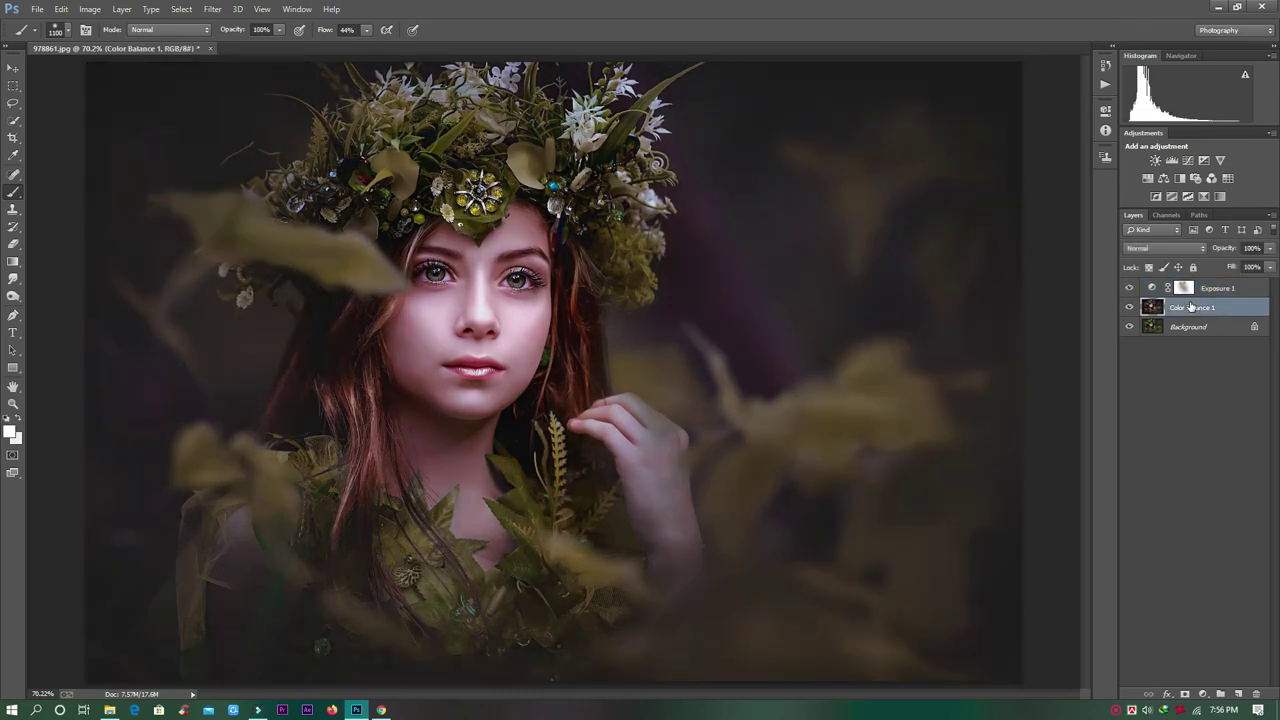
{"action": "key", "text": "Delete"}
{"action": "left_click", "coordinate": [1128, 289]}
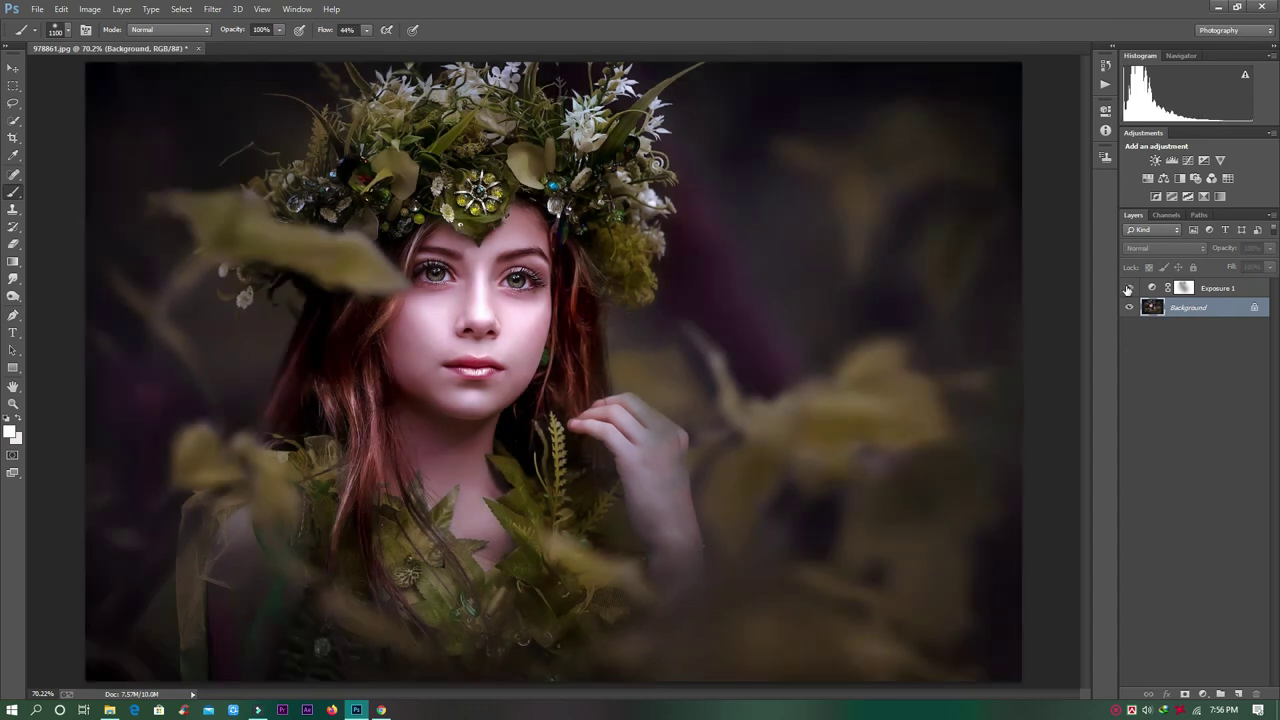
{"action": "left_click", "coordinate": [1128, 289]}
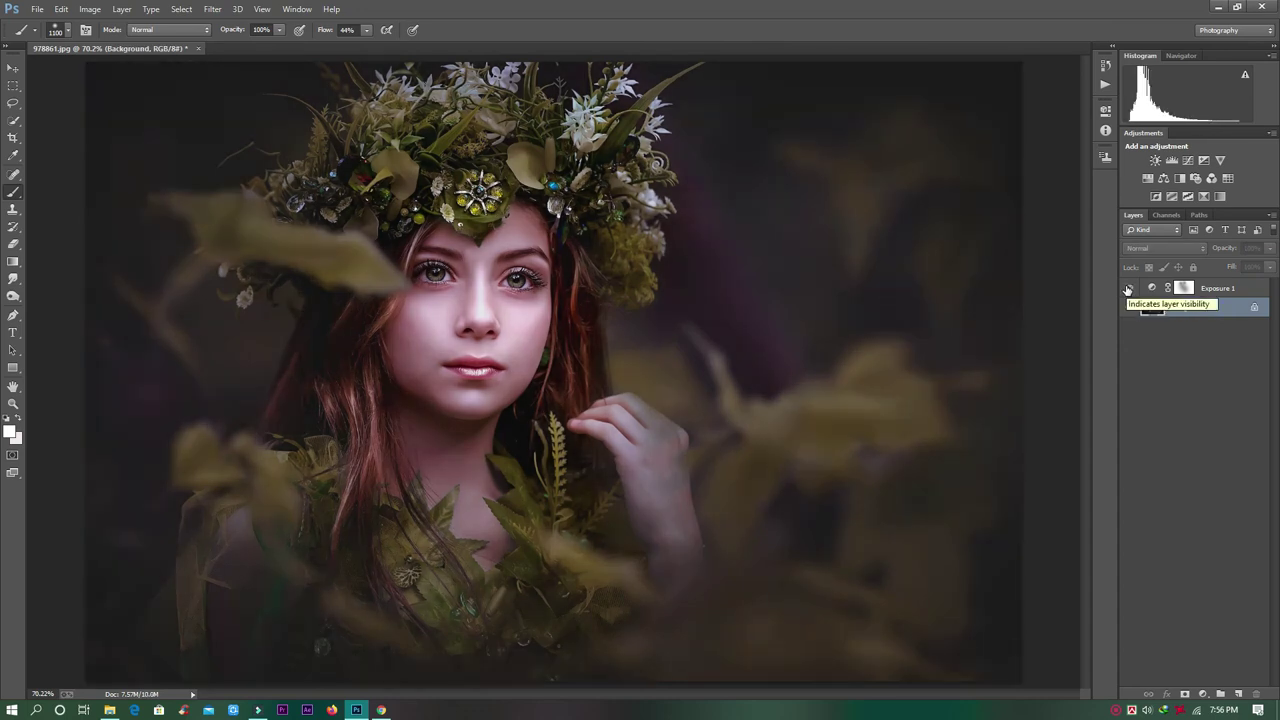
{"action": "key", "text": "ctrl+z"}
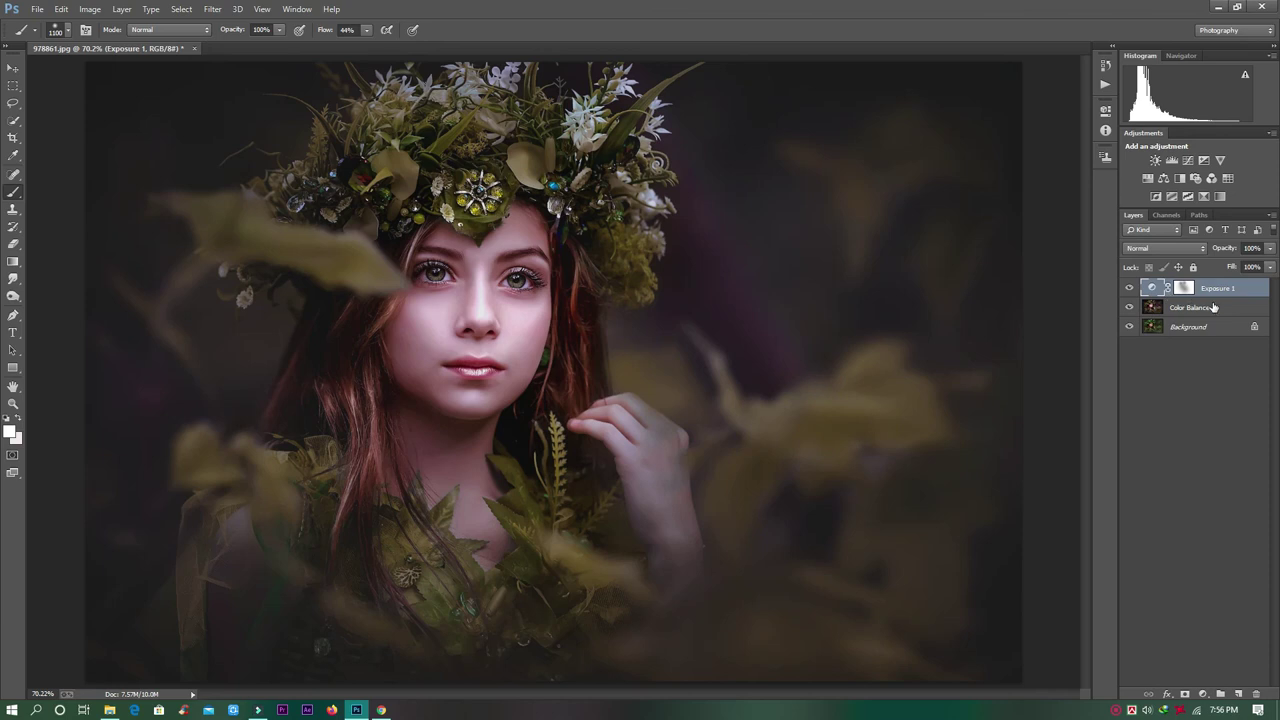
Merge Color Balance 1 and Exposure 1 into one layer and compare the merged grade
{"action": "left_click", "coordinate": [1214, 308], "text": "shift"}
{"action": "key", "text": "ctrl+e"}
{"action": "left_click", "coordinate": [1129, 288]}
{"action": "left_click", "coordinate": [1130, 289]}
{"action": "left_click", "coordinate": [1130, 289]}
{"action": "left_click", "coordinate": [1130, 289]}
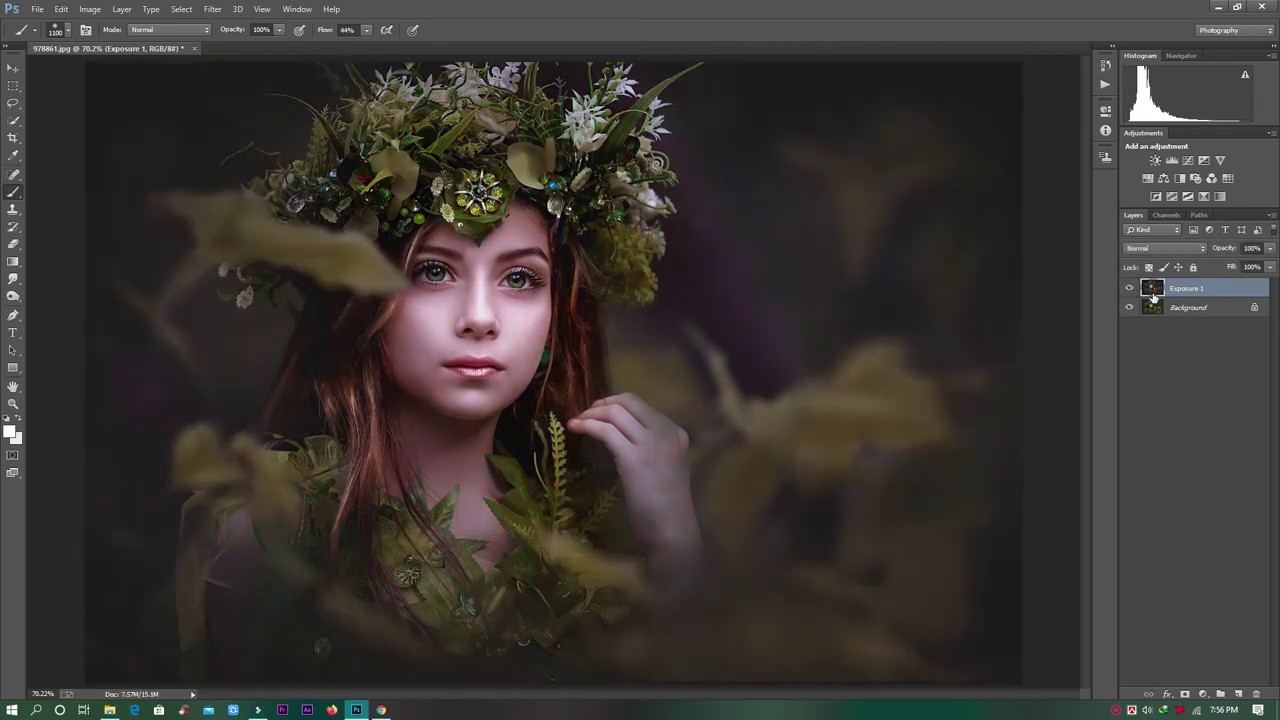